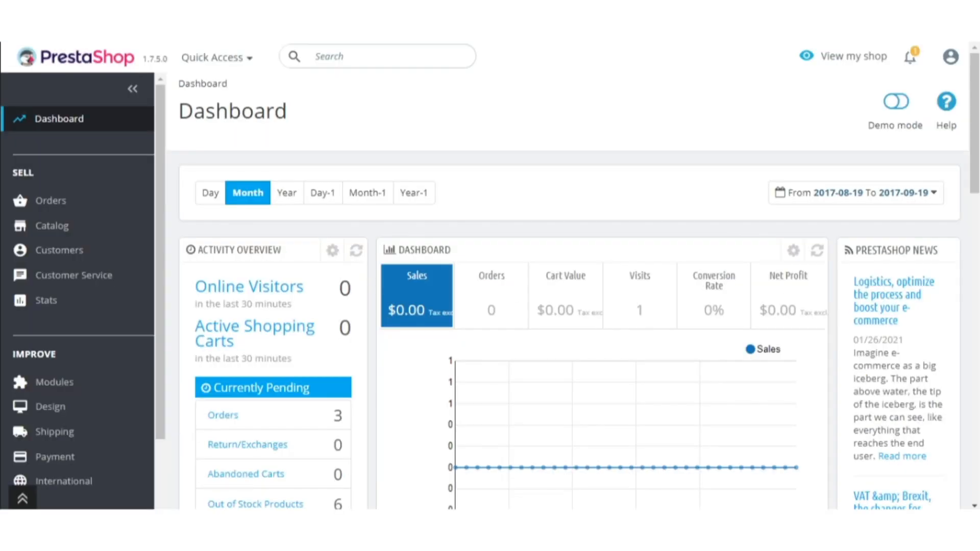
# Step: Open the team's Profile Permission page and load the product, order and customer permissions of the Demo User profile
pyautogui.scroll(-3, 56, 301)
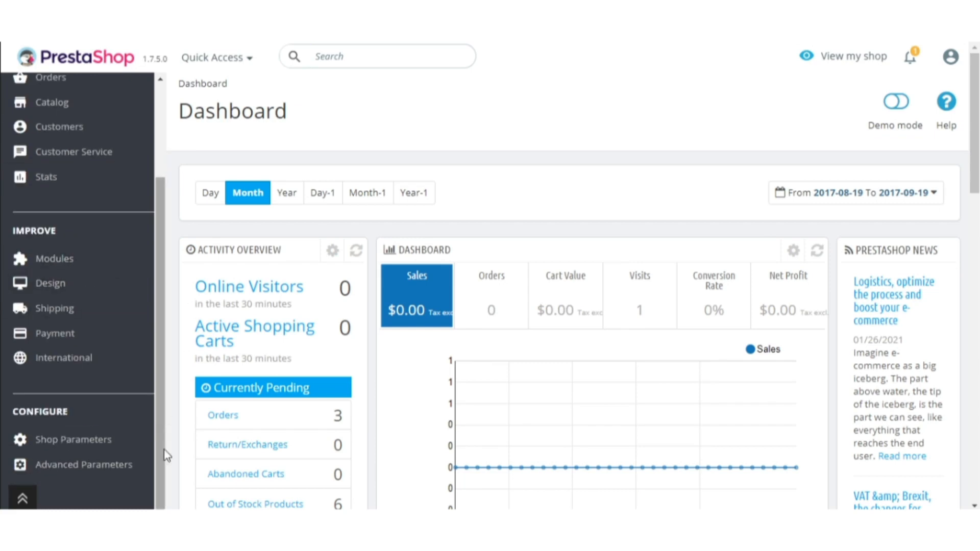
pyautogui.click(140, 467)
pyautogui.scroll(-1, 108, 393)
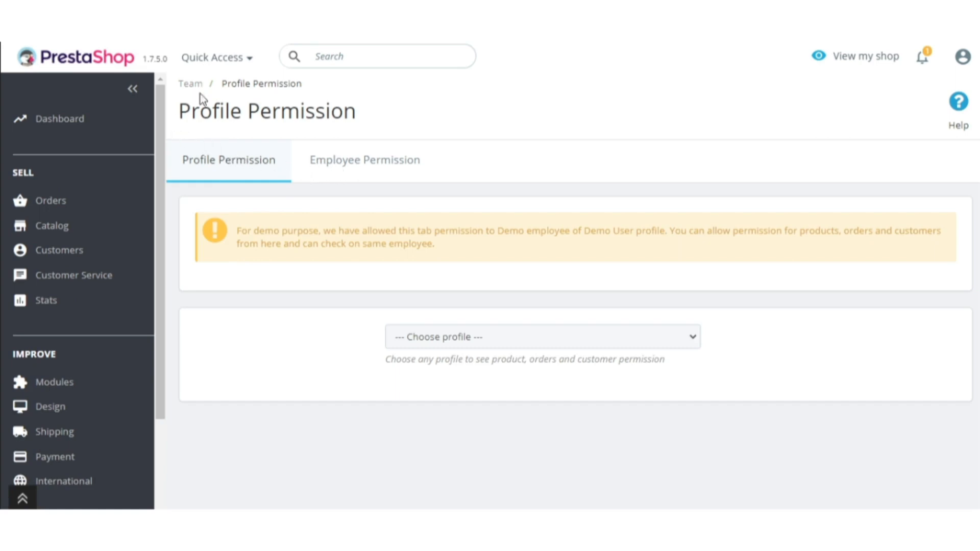
pyautogui.moveTo(203, 84); pyautogui.dragTo(176, 87)
pyautogui.click(450, 338)
pyautogui.click(454, 418)
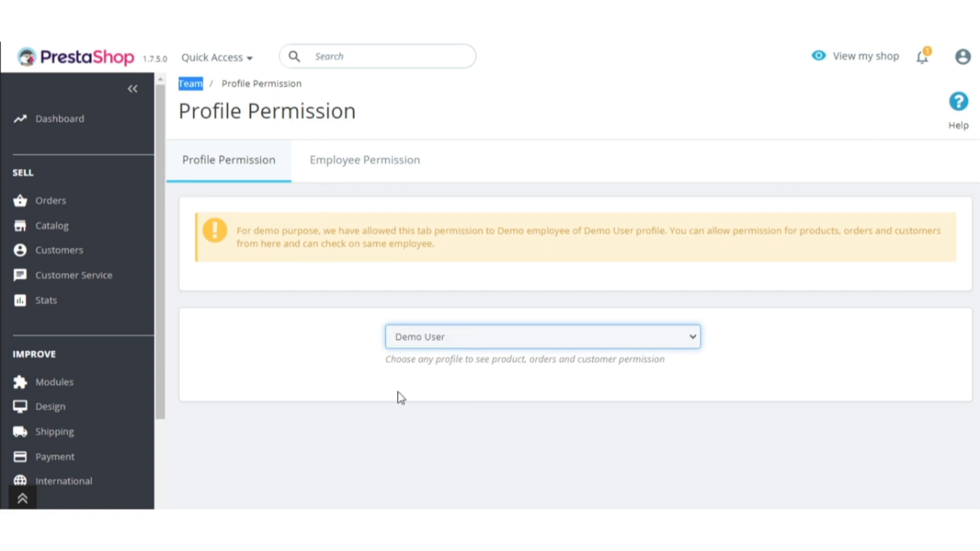
pyautogui.scroll(-4, 397, 392)
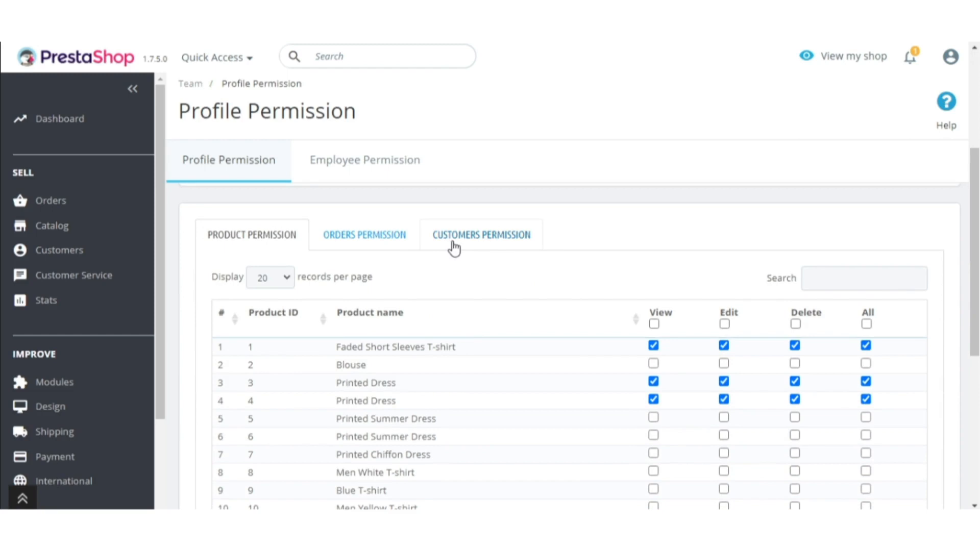
pyautogui.scroll(4, 454, 249)
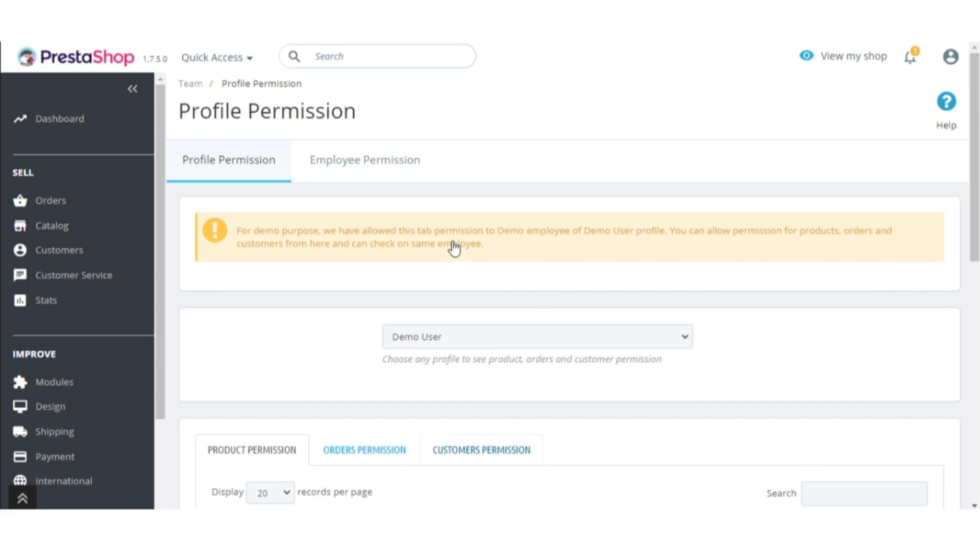
# Step: Open the Employee Permission page, select the demo employee and review that employee's product permissions
pyautogui.click(393, 170)
pyautogui.click(615, 337)
pyautogui.click(532, 371)
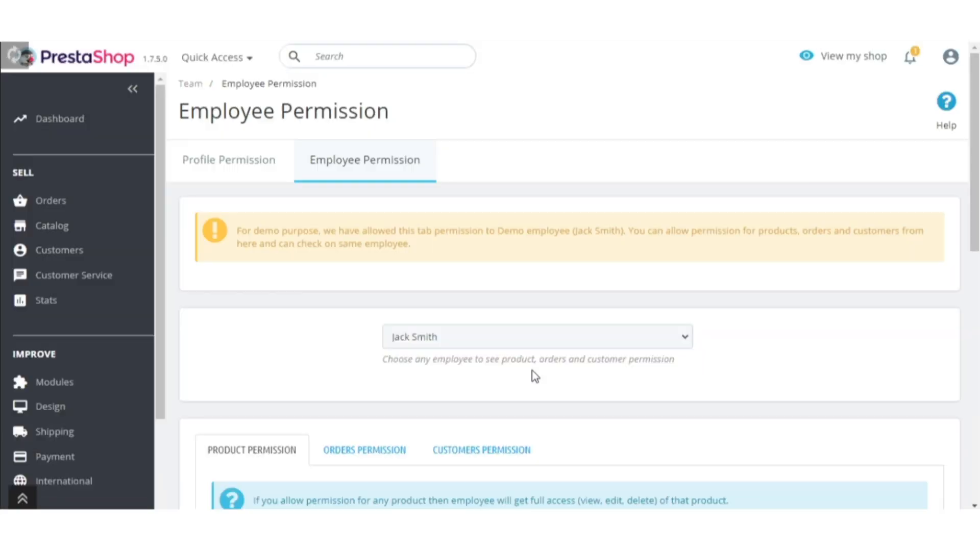
pyautogui.scroll(-4, 534, 376)
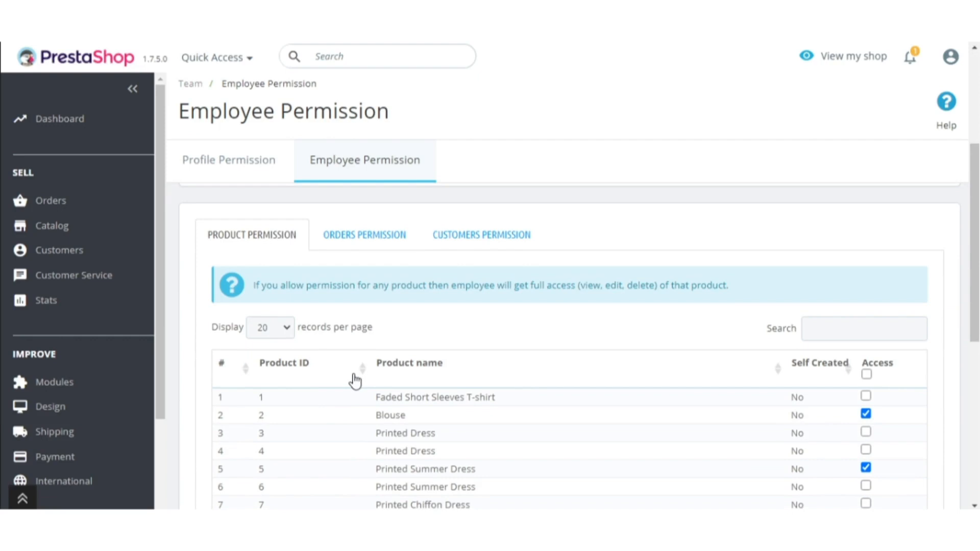
pyautogui.scroll(-4, 383, 380)
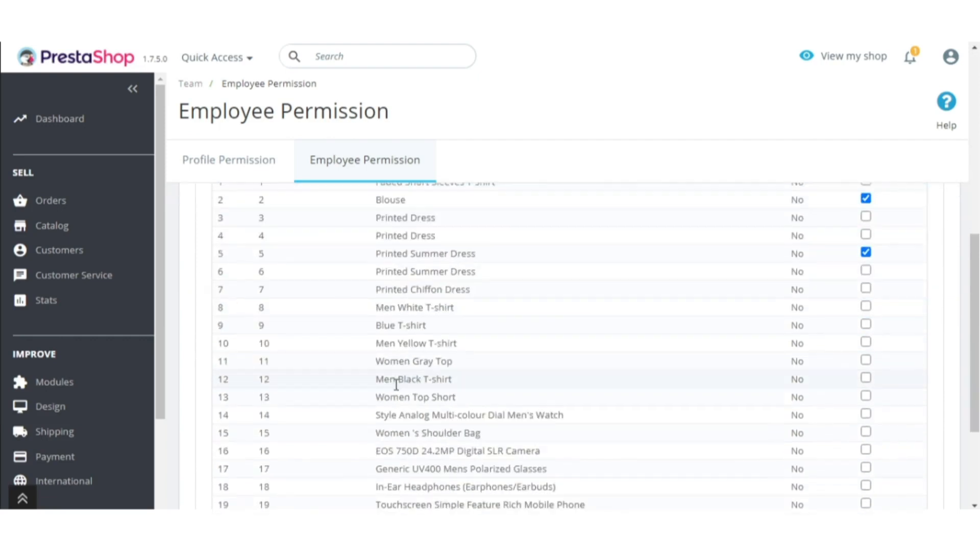
pyautogui.scroll(4, 499, 398)
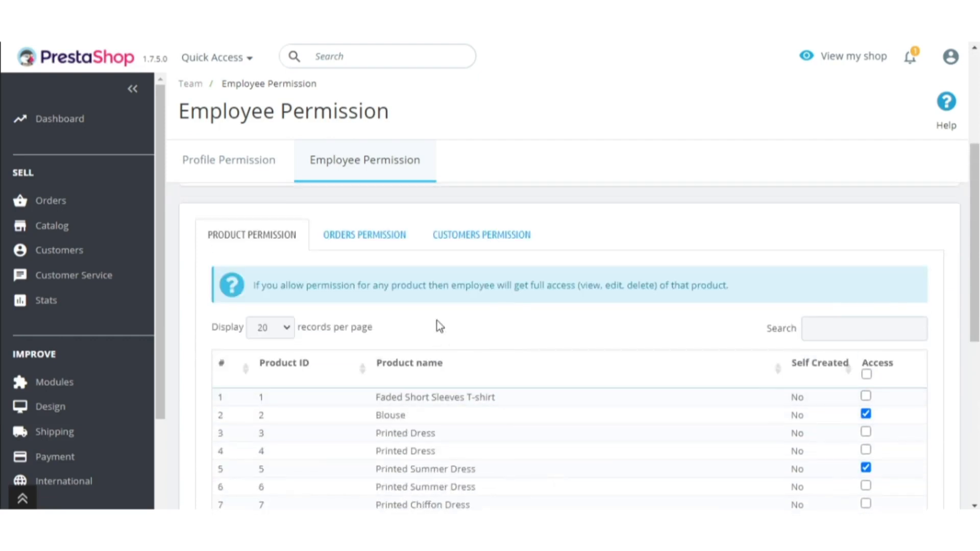
# Step: Review the demo employee's access to individual orders and customers
pyautogui.click(377, 237)
pyautogui.scroll(-5, 460, 327)
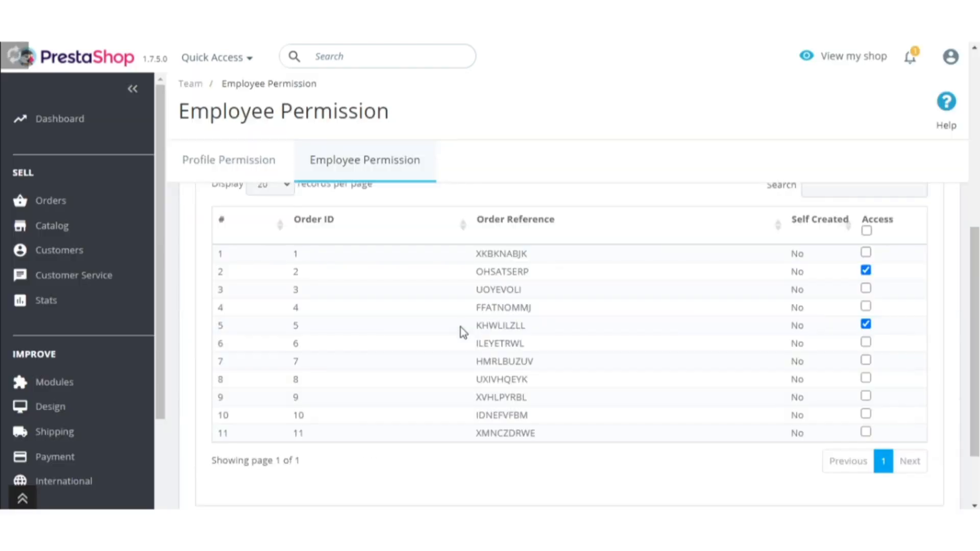
pyautogui.scroll(4, 492, 356)
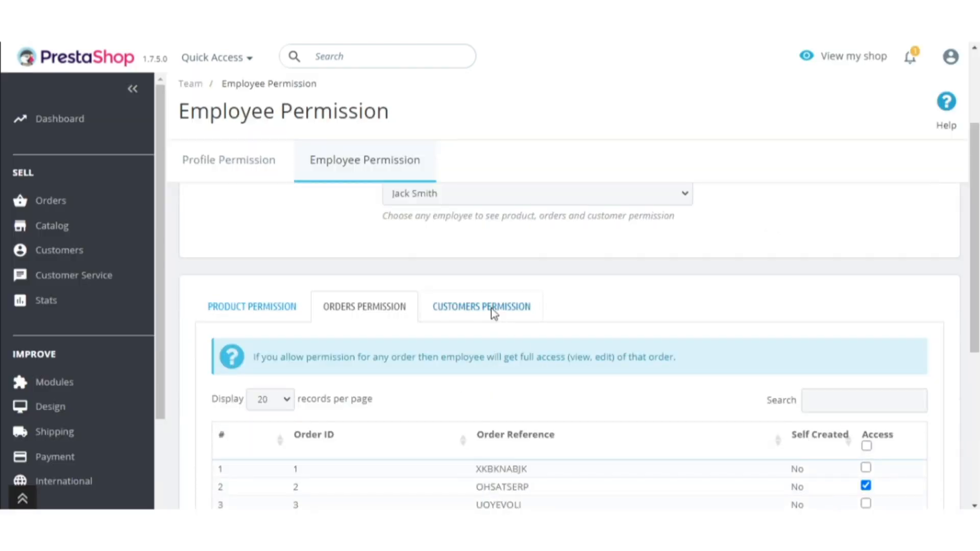
pyautogui.click(491, 308)
pyautogui.scroll(-6, 492, 328)
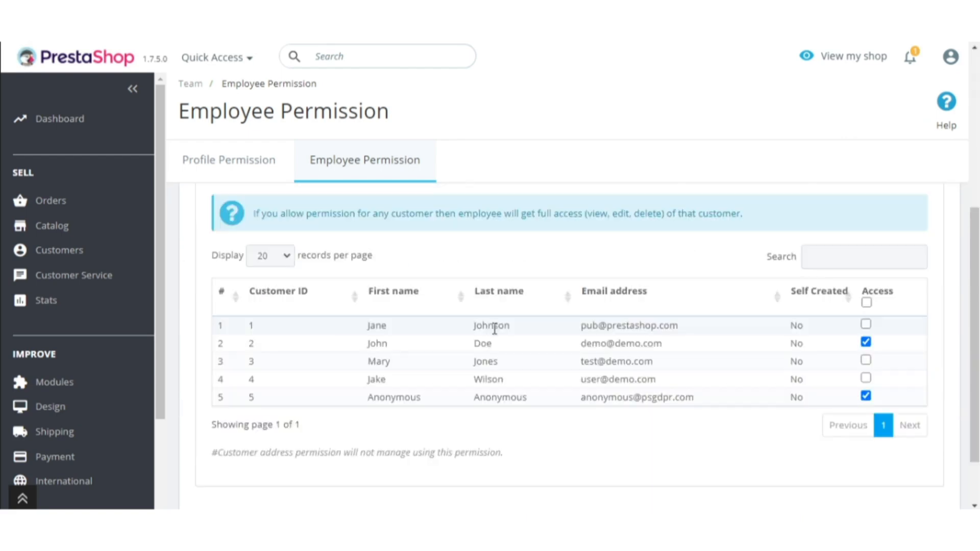
pyautogui.scroll(-1, 874, 422)
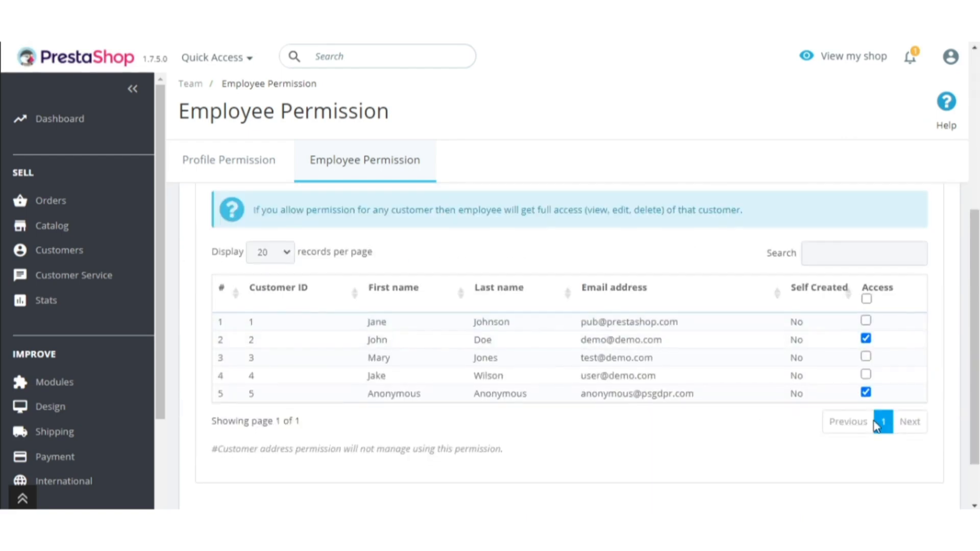
# Step: Find the Employee Advance Permission module in the module manager and open its configuration
pyautogui.moveTo(81, 390)
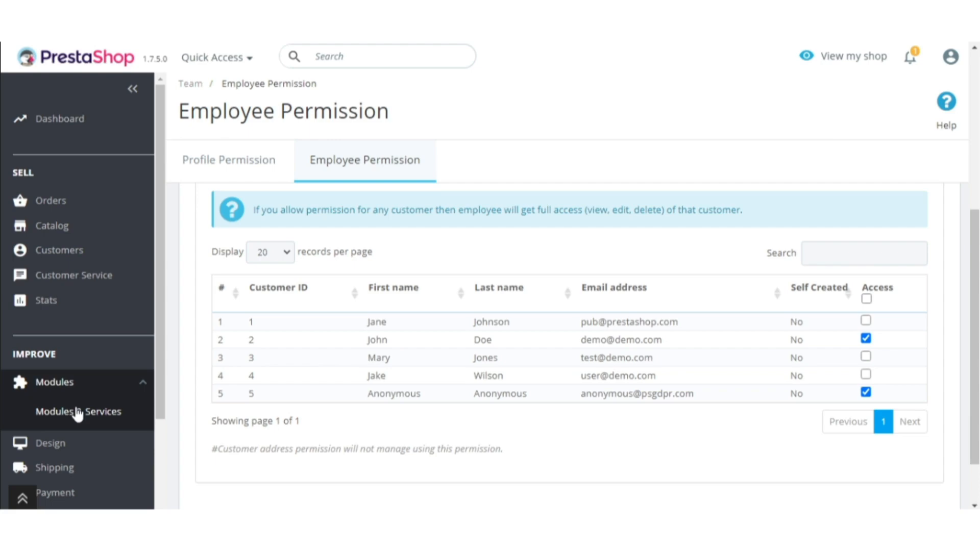
pyautogui.click(77, 412)
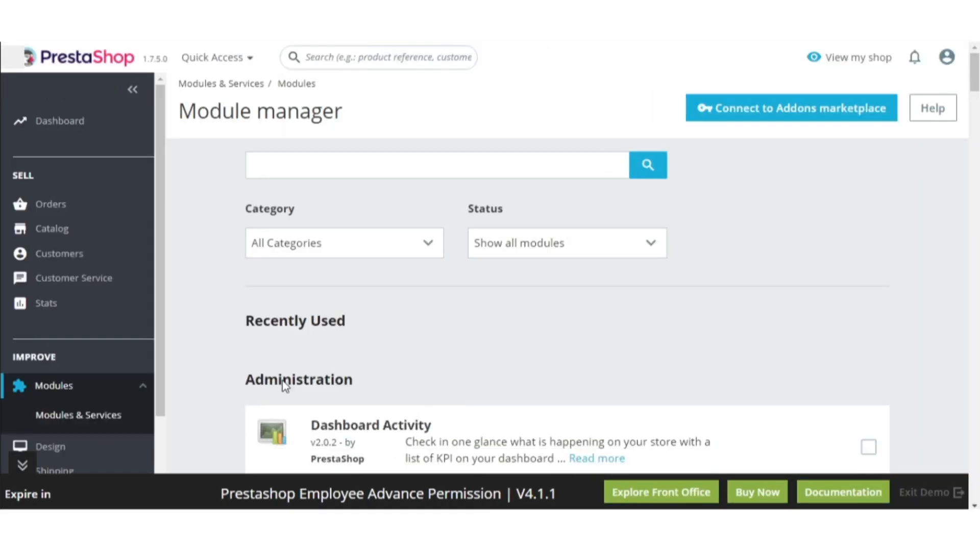
pyautogui.scroll(-20, 546, 377)
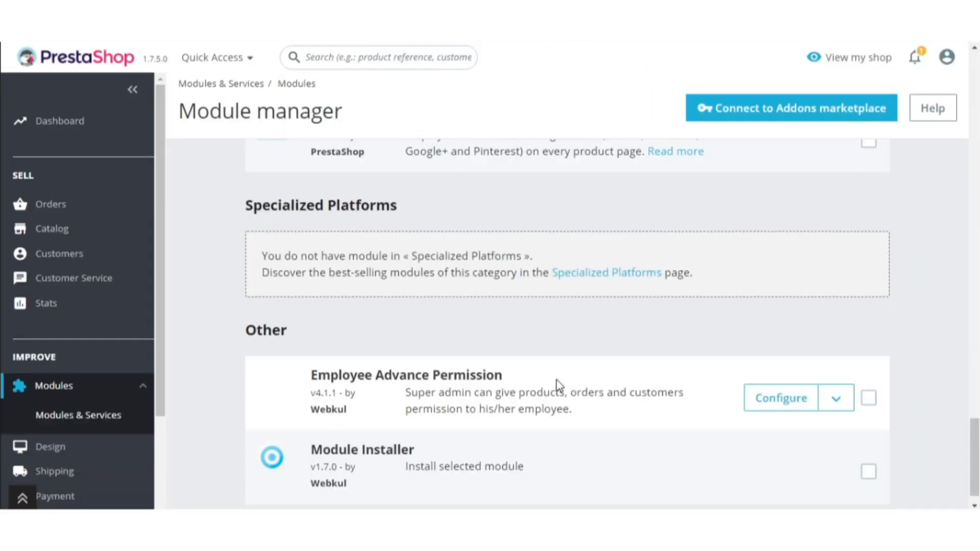
pyautogui.scroll(-1, 556, 380)
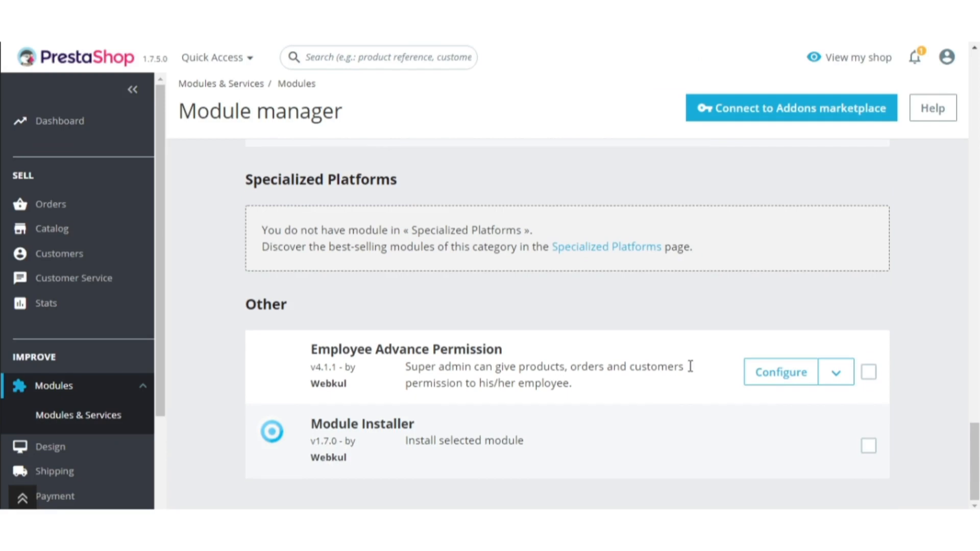
pyautogui.click(779, 377)
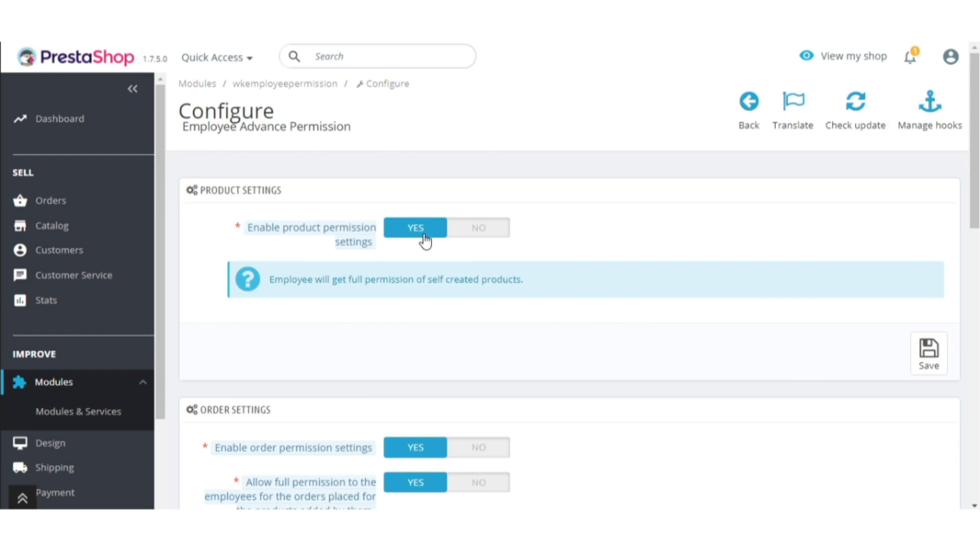
# Step: Return to the Profile Permission page and select the Demo User profile
pyautogui.scroll(-4, 106, 360)
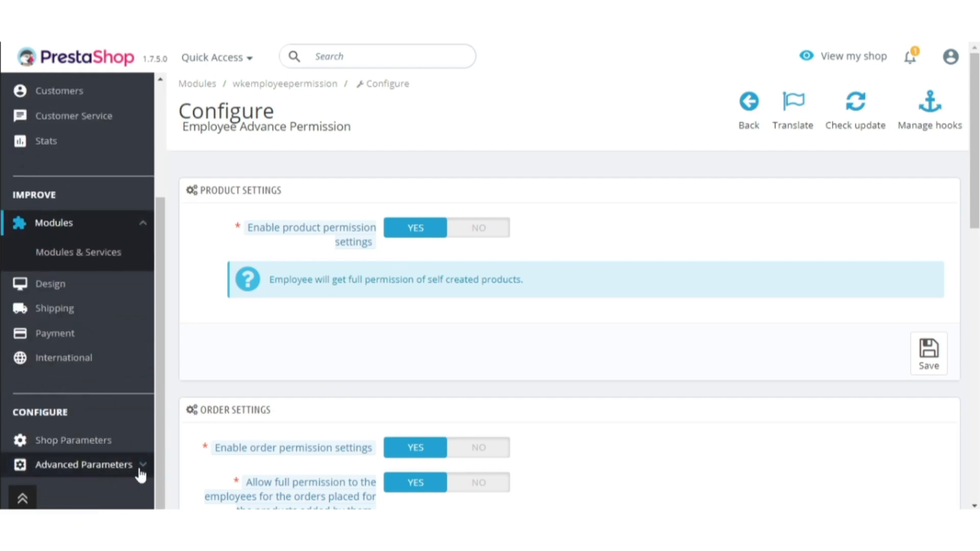
pyautogui.click(141, 474)
pyautogui.scroll(-2, 107, 470)
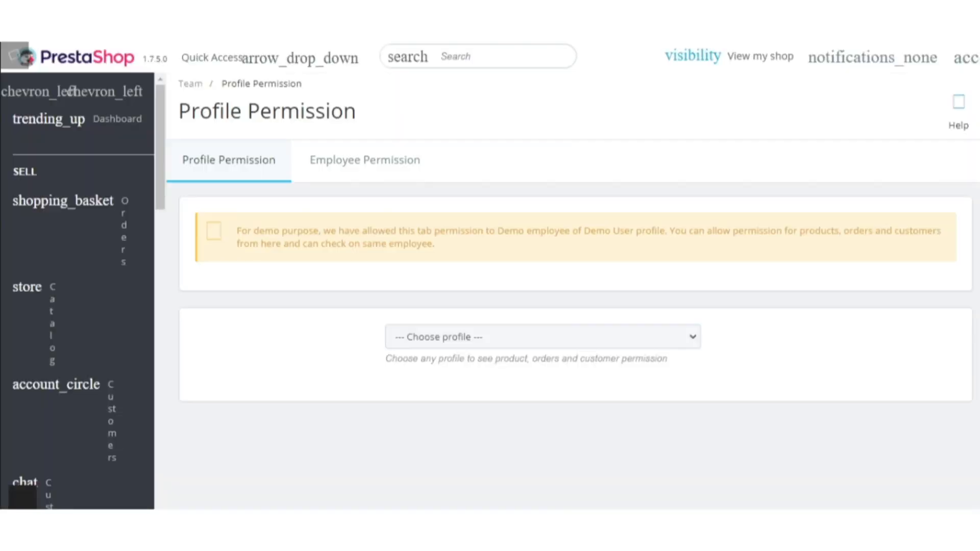
pyautogui.click(461, 412)
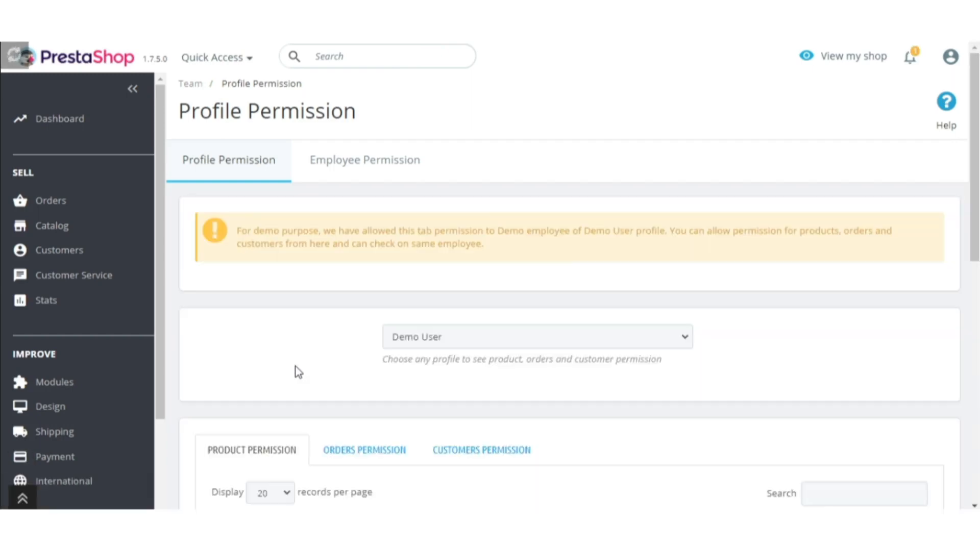
# Step: Grant the Demo User profile View, Edit, Delete and All permissions for the Blouse product
pyautogui.scroll(-3, 299, 372)
pyautogui.scroll(-3, 494, 416)
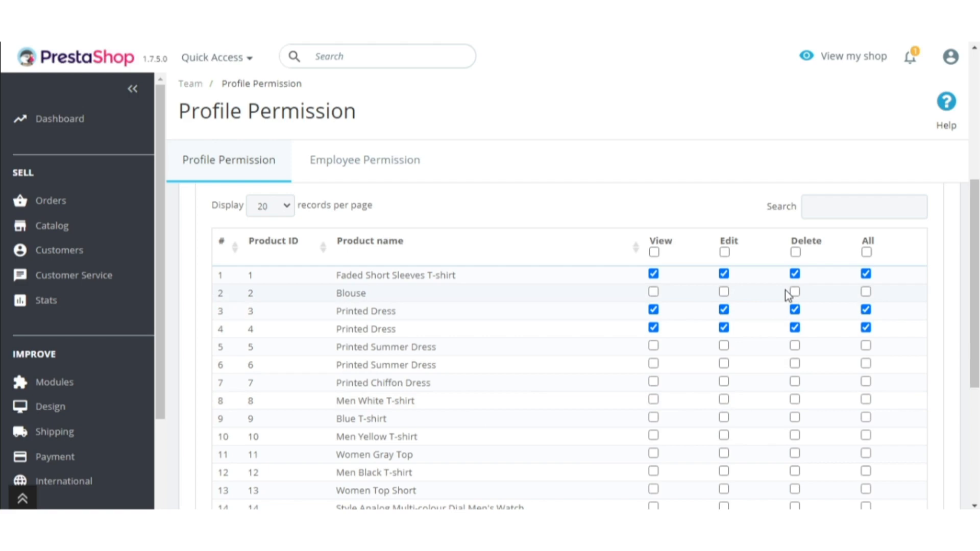
pyautogui.click(653, 293)
pyautogui.click(723, 292)
pyautogui.click(794, 291)
pyautogui.click(865, 292)
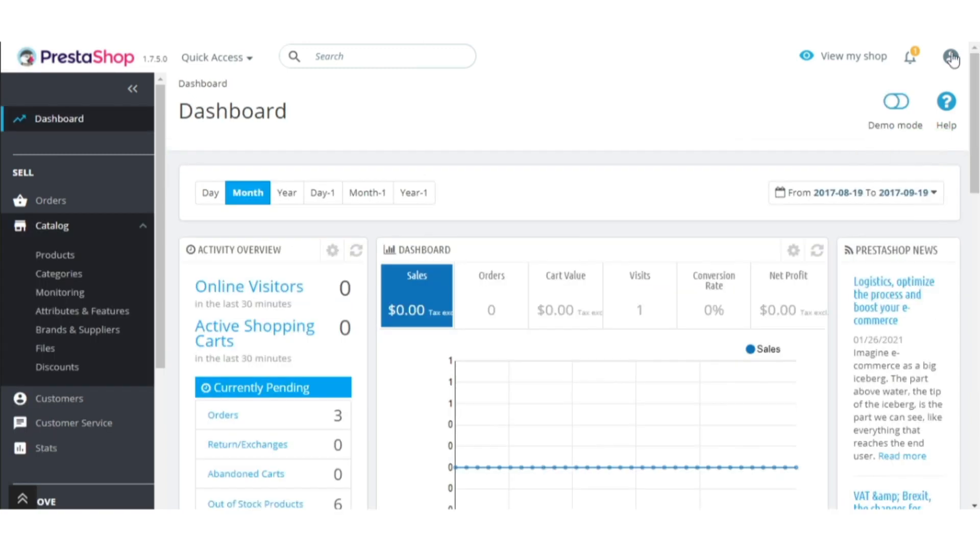
# Step: Switch to the employee's back office and check which employee account is signed in
pyautogui.click(950, 56)
pyautogui.moveTo(941, 97); pyautogui.dragTo(860, 110)
pyautogui.click(718, 98)
pyautogui.click(950, 56)
pyautogui.moveTo(936, 103); pyautogui.dragTo(877, 103)
pyautogui.click(791, 113)
# Step: Open the product list as the employee and examine the actions available for the Printed Dress with ID 4
pyautogui.click(65, 261)
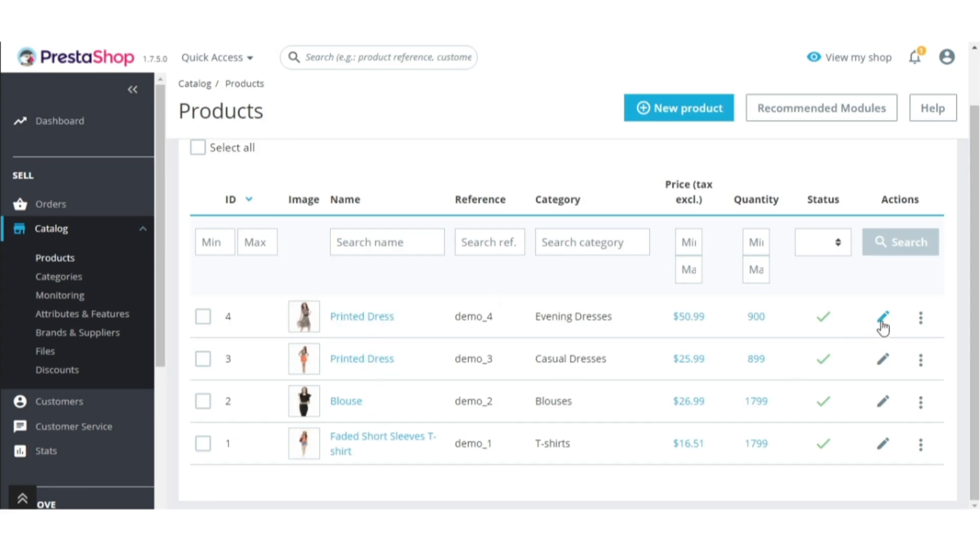
pyautogui.click(920, 320)
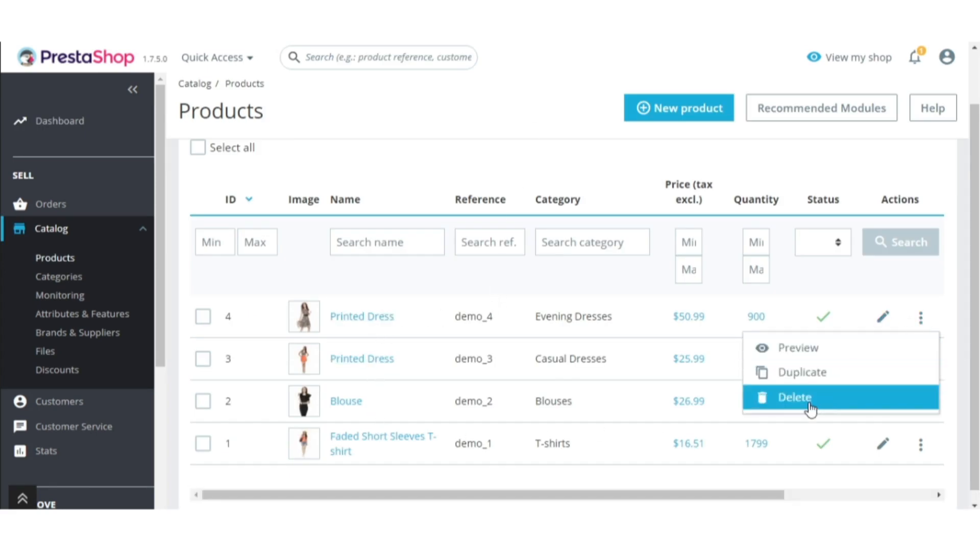
pyautogui.click(494, 153)
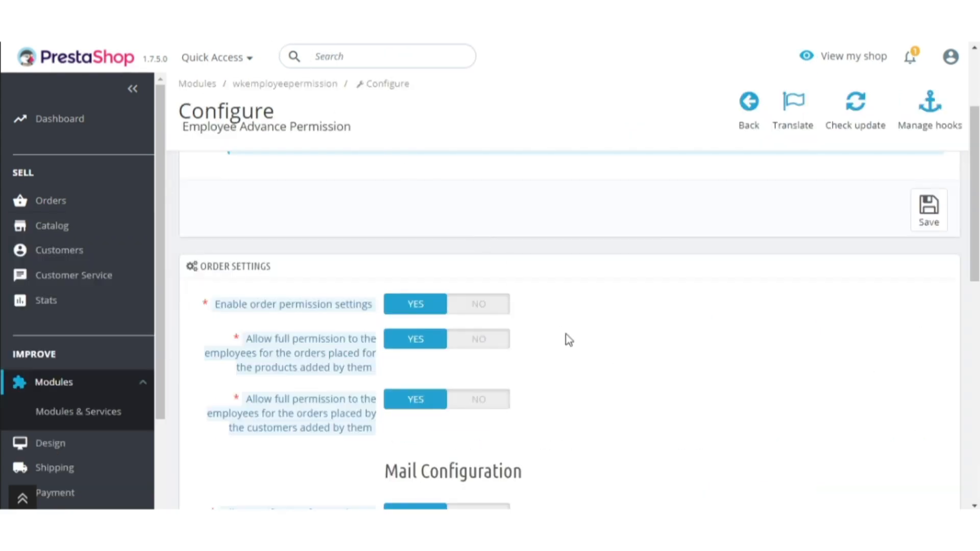
# Step: Disable the product permission settings in the Employee Advance Permission configuration and save
pyautogui.scroll(3, 566, 335)
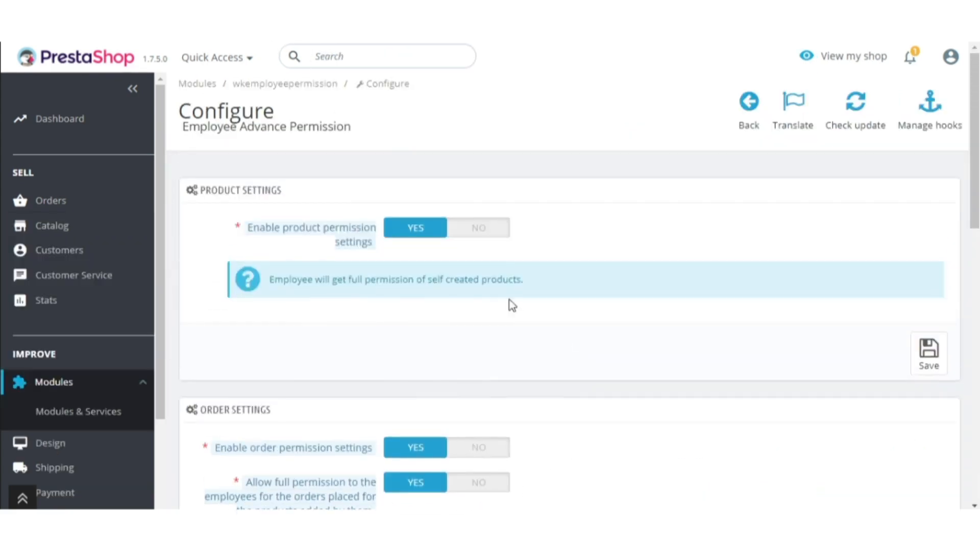
pyautogui.click(499, 232)
pyautogui.click(918, 301)
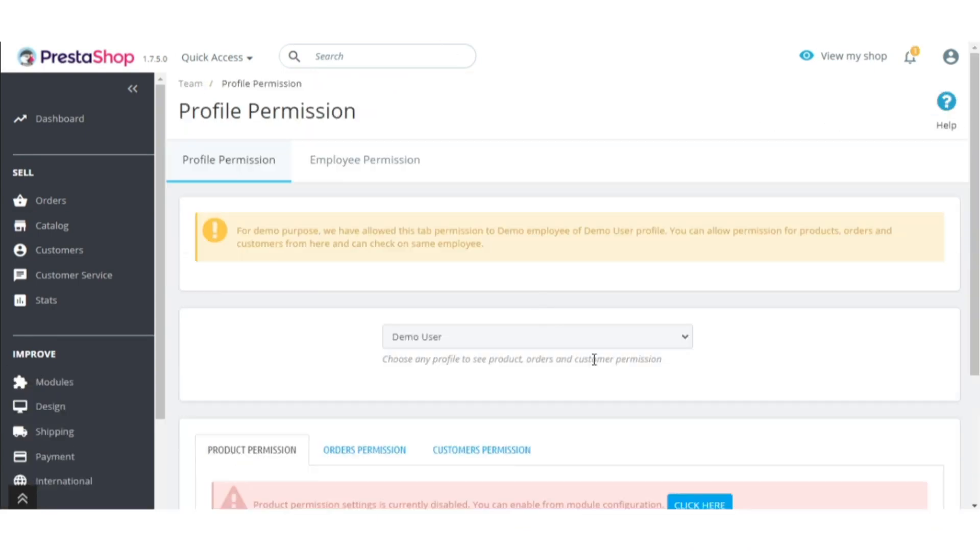
# Step: Check the Demo User profile's product permission section and review the order settings in the module configuration
pyautogui.scroll(-3, 595, 355)
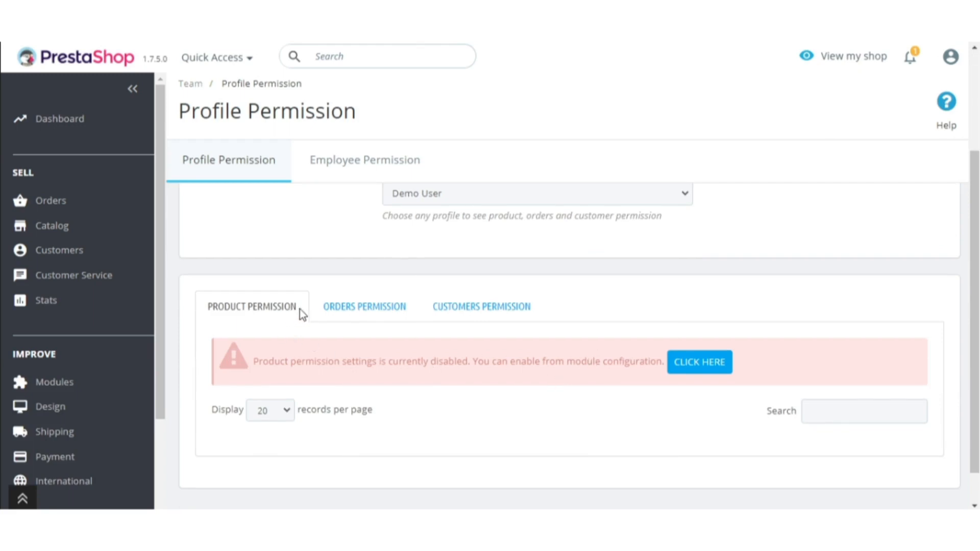
pyautogui.click(242, 309)
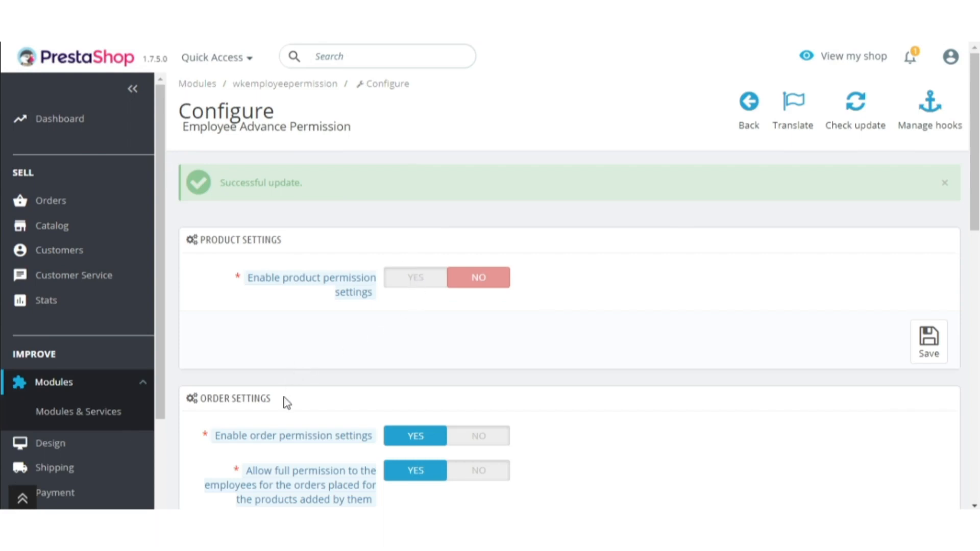
pyautogui.moveTo(284, 402); pyautogui.dragTo(239, 399)
pyautogui.scroll(-1, 582, 415)
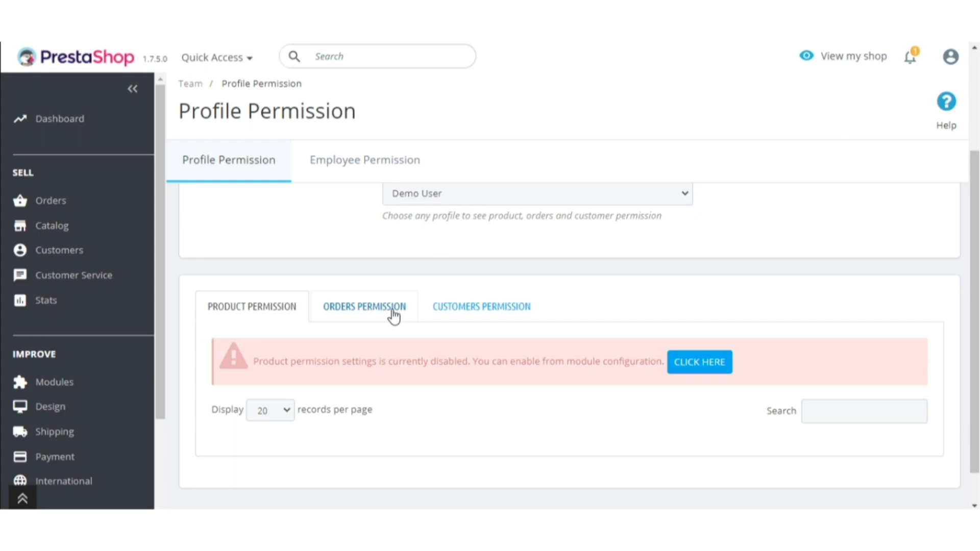
# Step: Grant the Demo User profile View, Edit and All permissions for the second order in the orders permission list
pyautogui.click(393, 310)
pyautogui.scroll(-3, 393, 309)
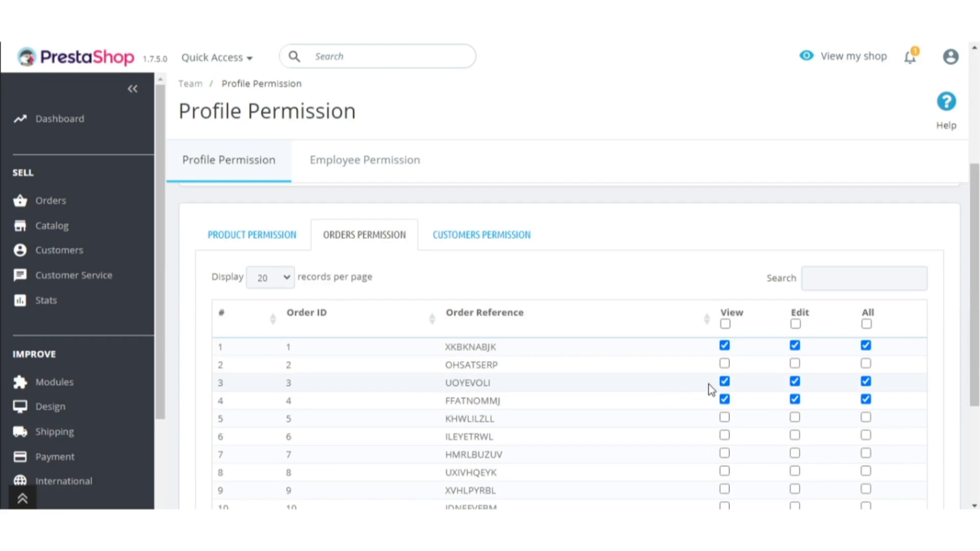
pyautogui.click(724, 363)
pyautogui.click(795, 363)
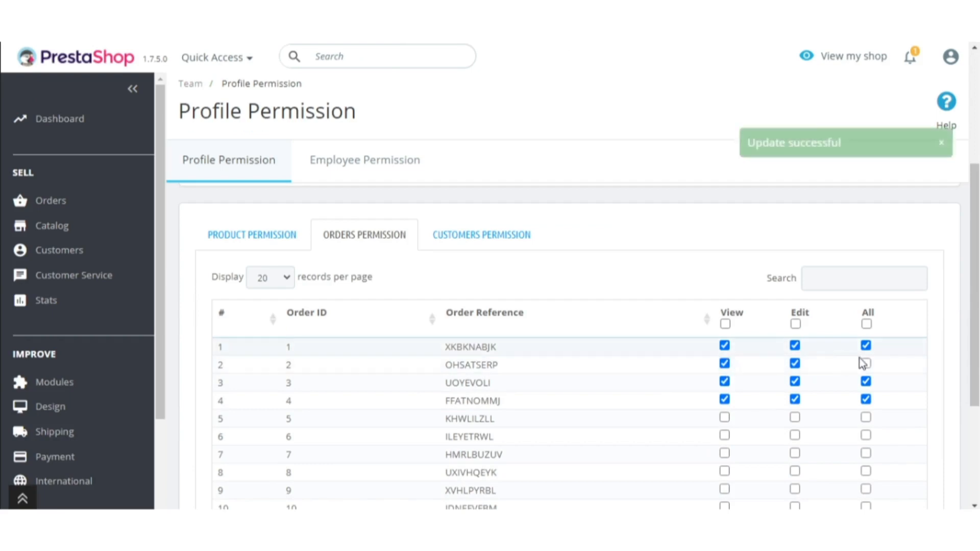
pyautogui.click(866, 363)
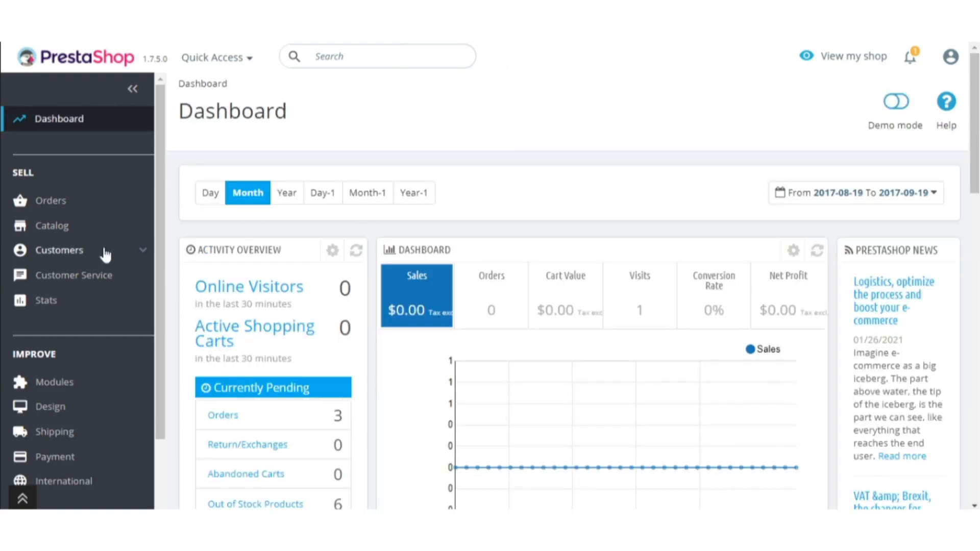
# Step: Switch to the employee's back office and open the order list to check the accessible orders
pyautogui.moveTo(103, 200)
pyautogui.click(56, 231)
pyautogui.scroll(-1, 583, 311)
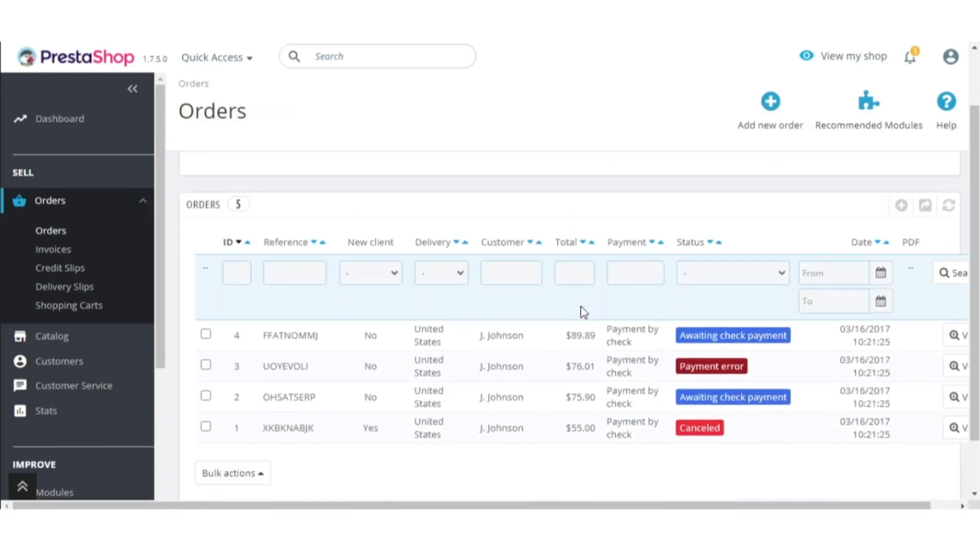
# Step: Review the order permission options and the Mail Configuration notifications in the Employee Advance Permission configuration
pyautogui.scroll(-2, 583, 312)
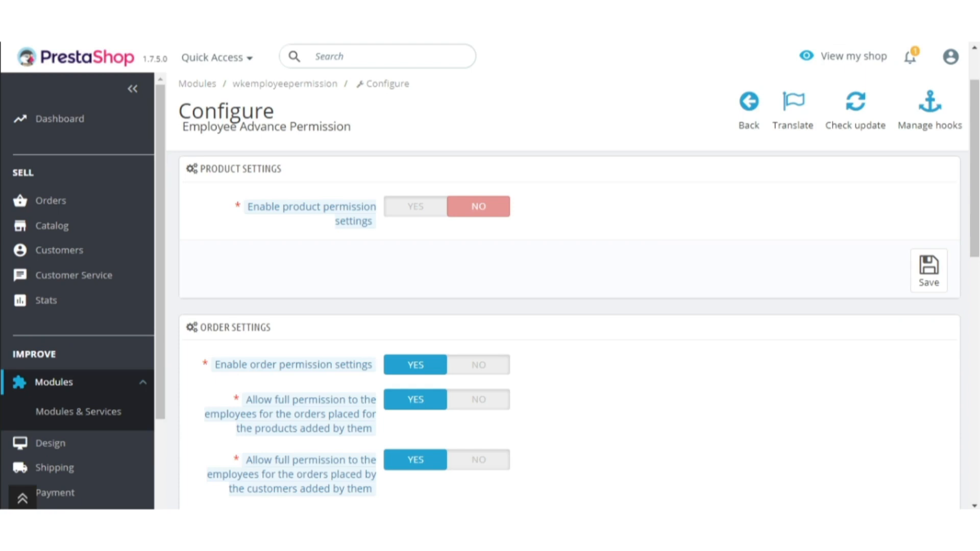
pyautogui.moveTo(337, 411)
pyautogui.scroll(-2, 396, 406)
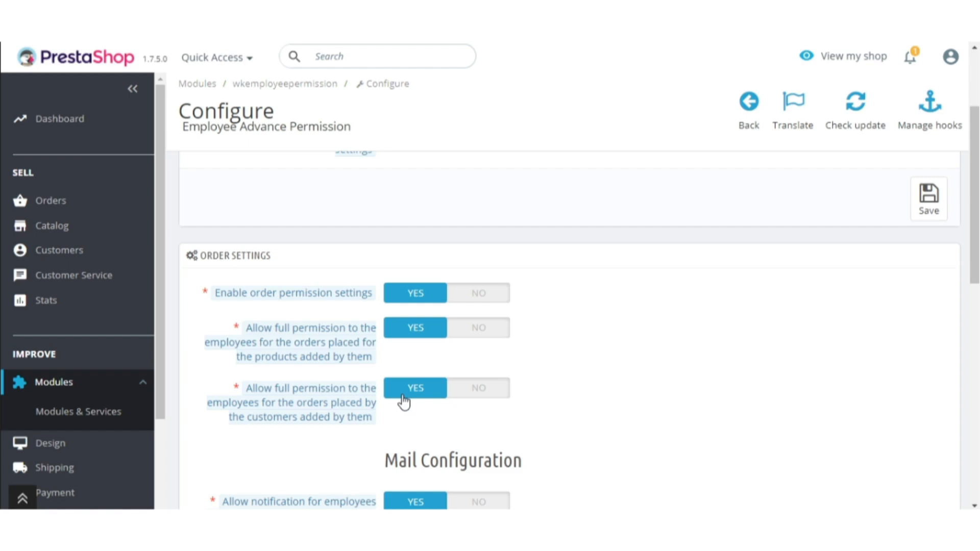
pyautogui.scroll(-4, 428, 371)
pyautogui.moveTo(347, 289)
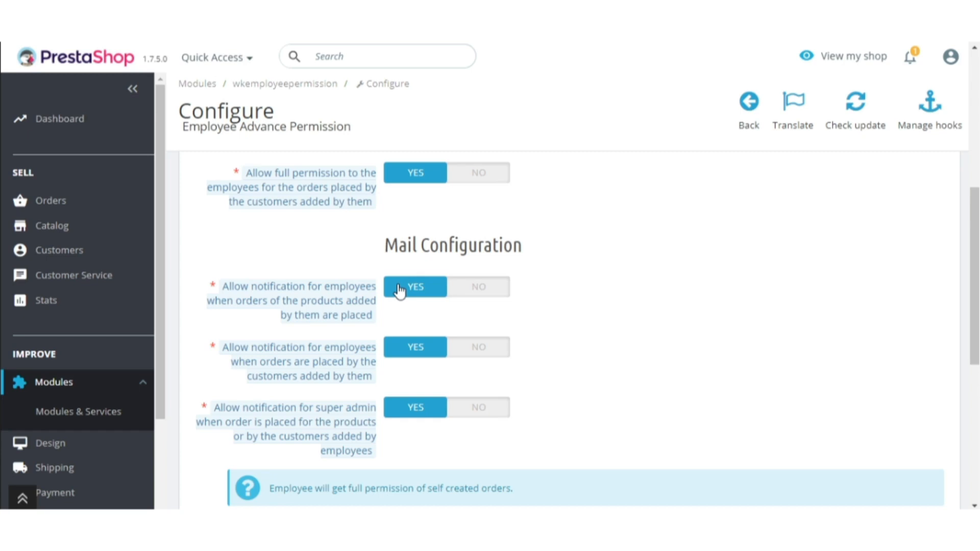
pyautogui.scroll(-2, 400, 289)
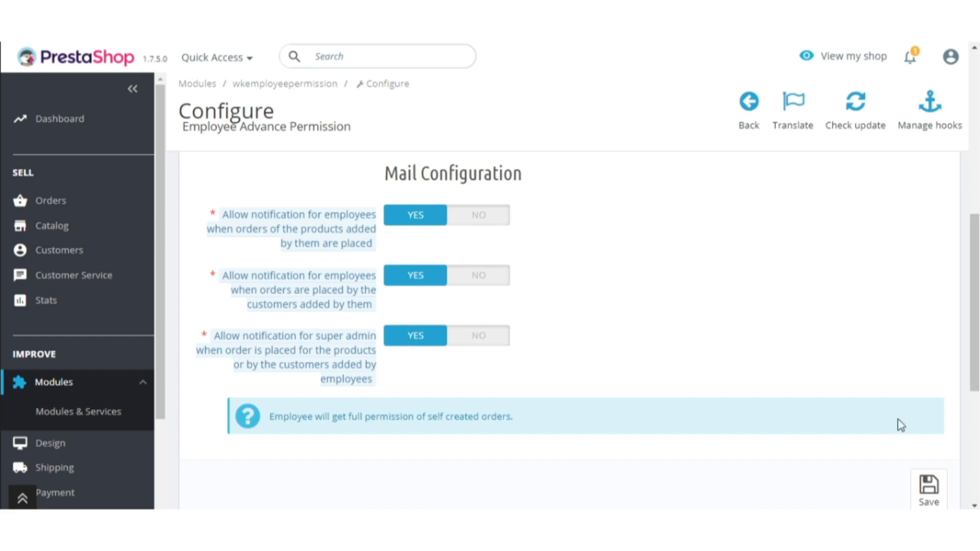
# Step: Disable the order permission settings in the Employee Advance Permission configuration and save
pyautogui.scroll(7, 860, 416)
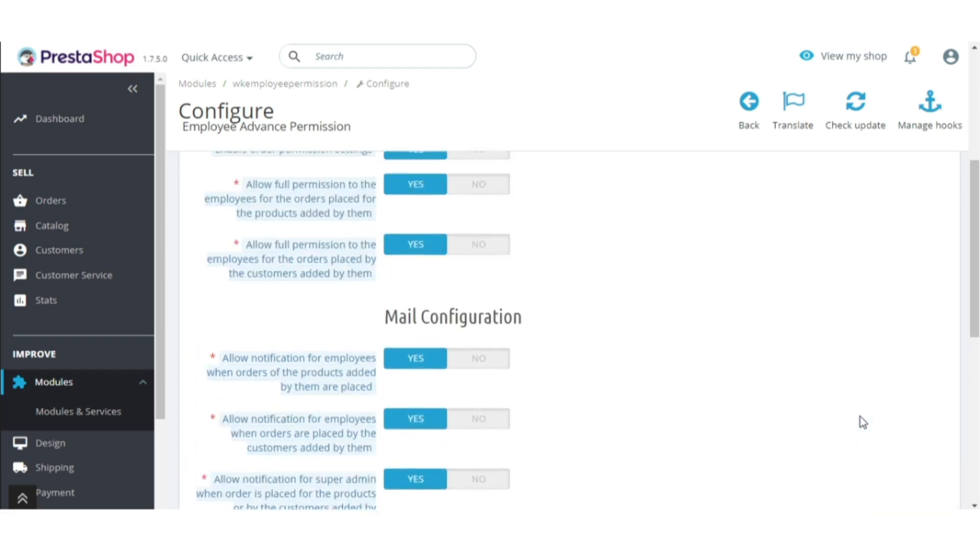
pyautogui.click(477, 369)
pyautogui.scroll(-2, 618, 372)
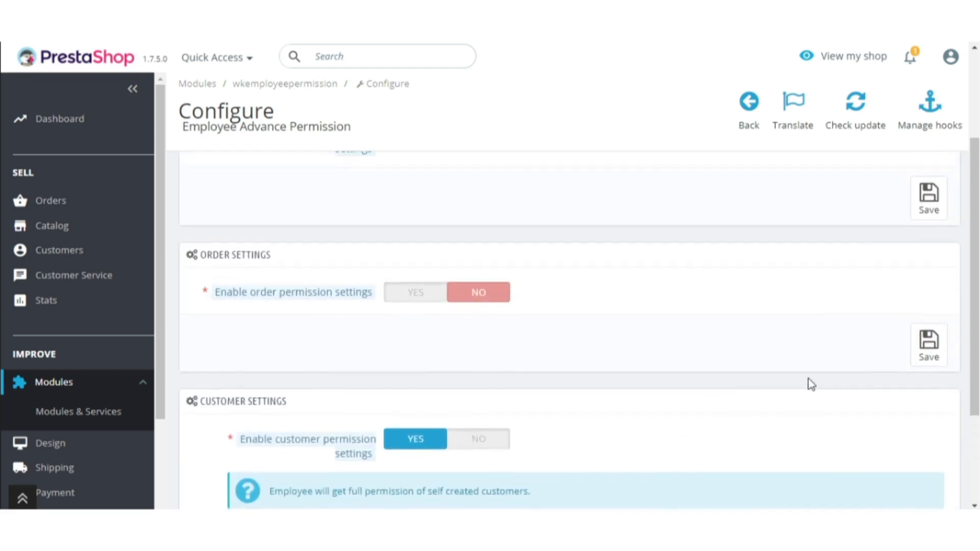
pyautogui.click(931, 347)
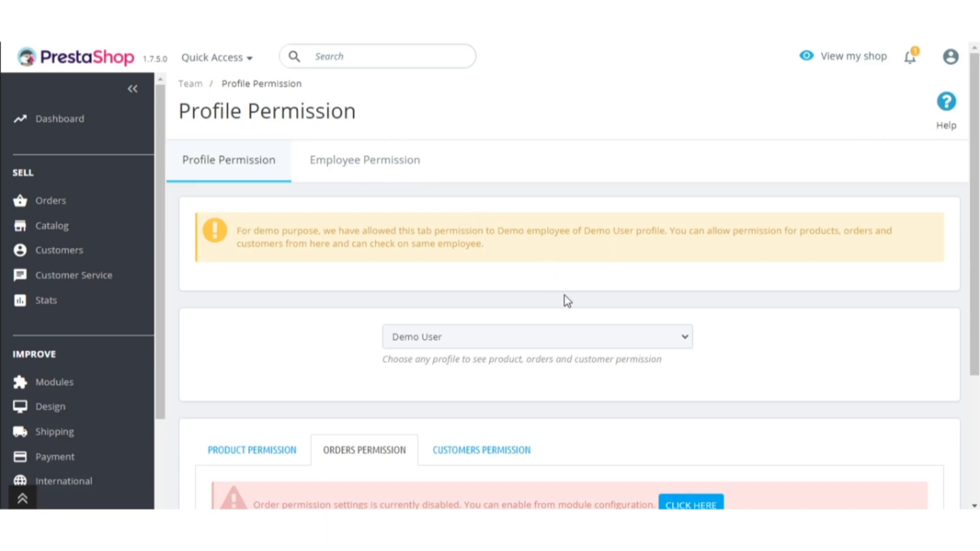
# Step: Check the Demo User profile's orders permission section and review the customer settings in the module configuration
pyautogui.scroll(-2, 565, 296)
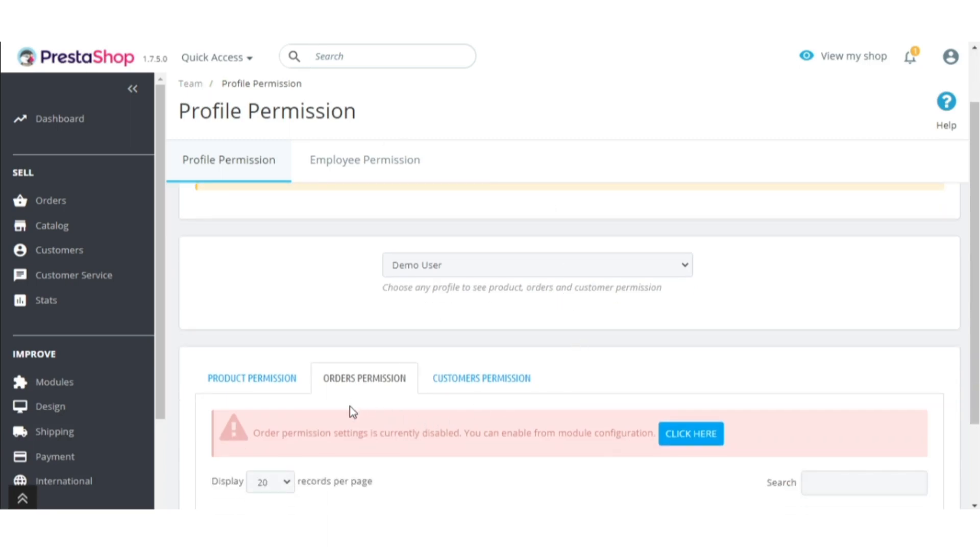
pyautogui.moveTo(256, 438); pyautogui.dragTo(639, 432)
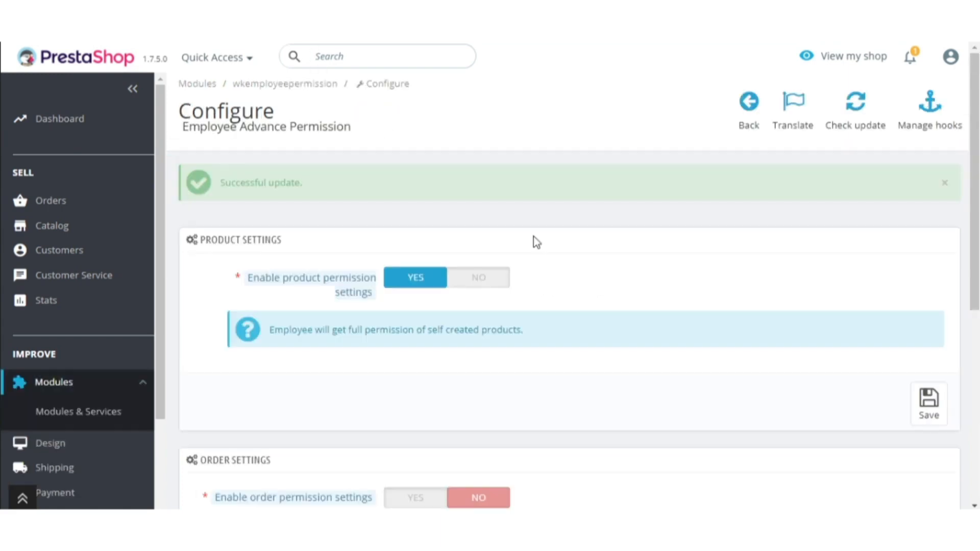
pyautogui.scroll(-7, 708, 384)
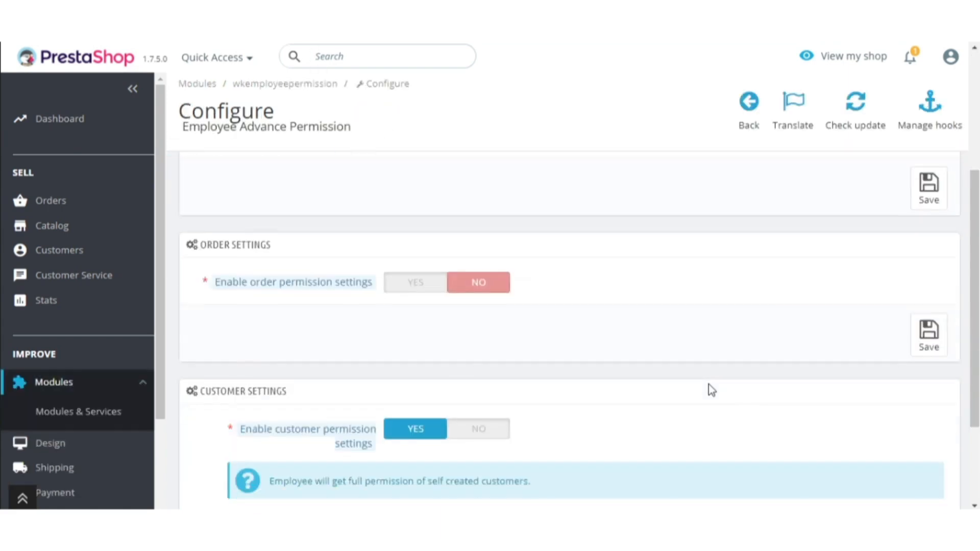
pyautogui.moveTo(313, 298)
pyautogui.moveTo(285, 259); pyautogui.dragTo(192, 261)
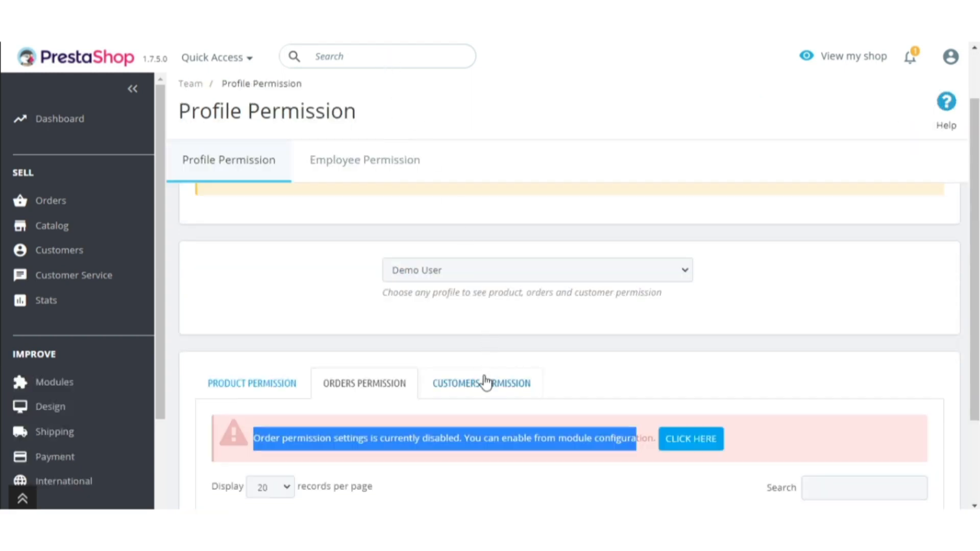
# Step: Grant the Demo User profile View, Edit, Delete and All permissions for customer ID 2 in the customers permission list
pyautogui.click(485, 383)
pyautogui.scroll(-5, 485, 381)
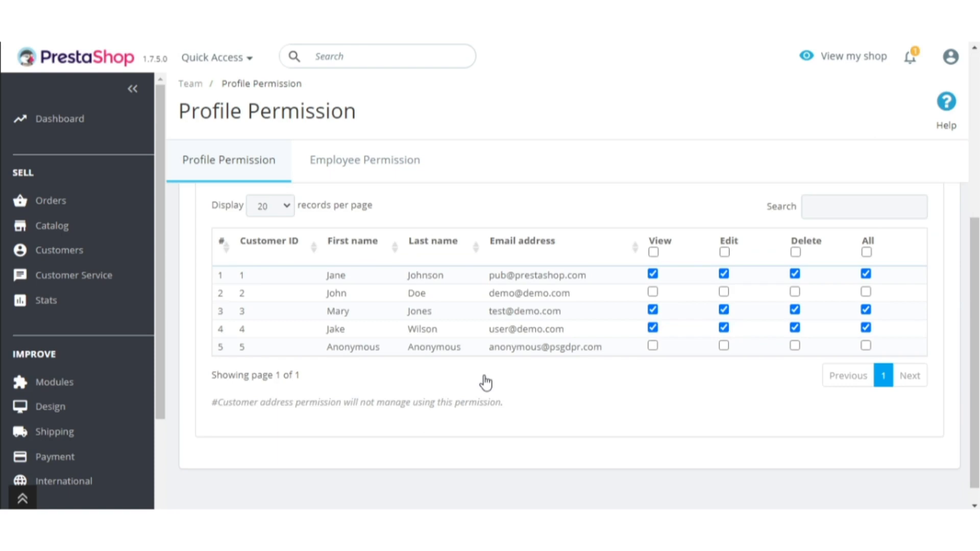
pyautogui.click(652, 291)
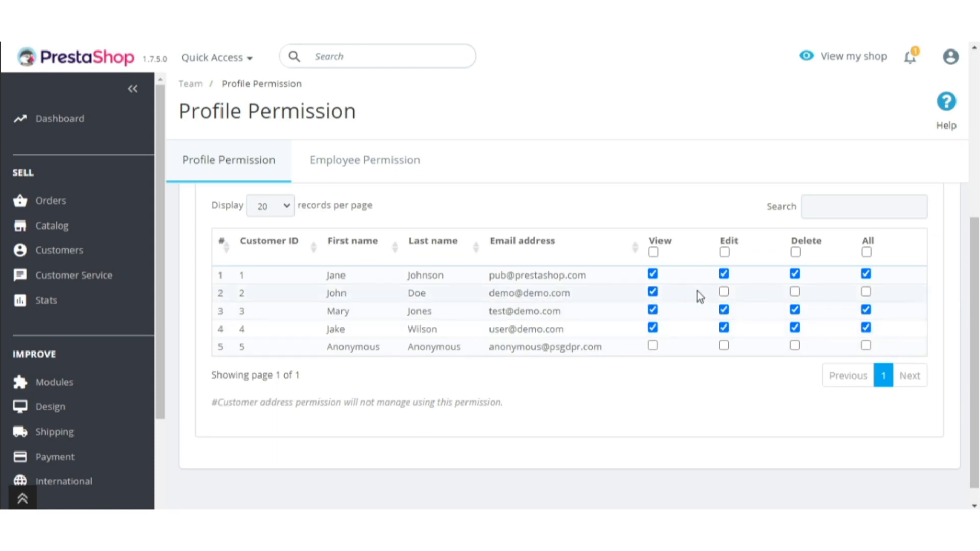
pyautogui.click(724, 292)
pyautogui.click(795, 292)
pyautogui.click(865, 292)
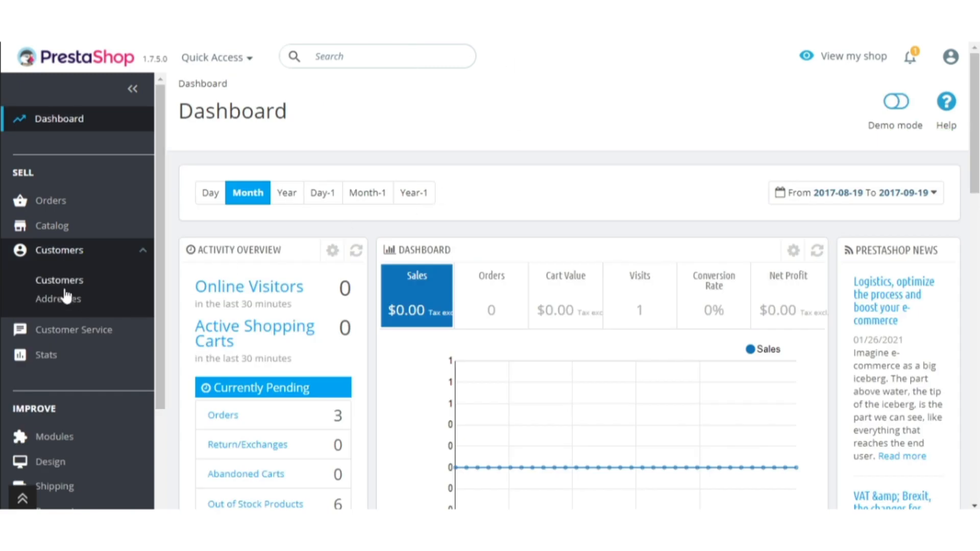
# Step: Open the customer list in the employee's back office and check the actions available for customer ID 2
pyautogui.click(72, 281)
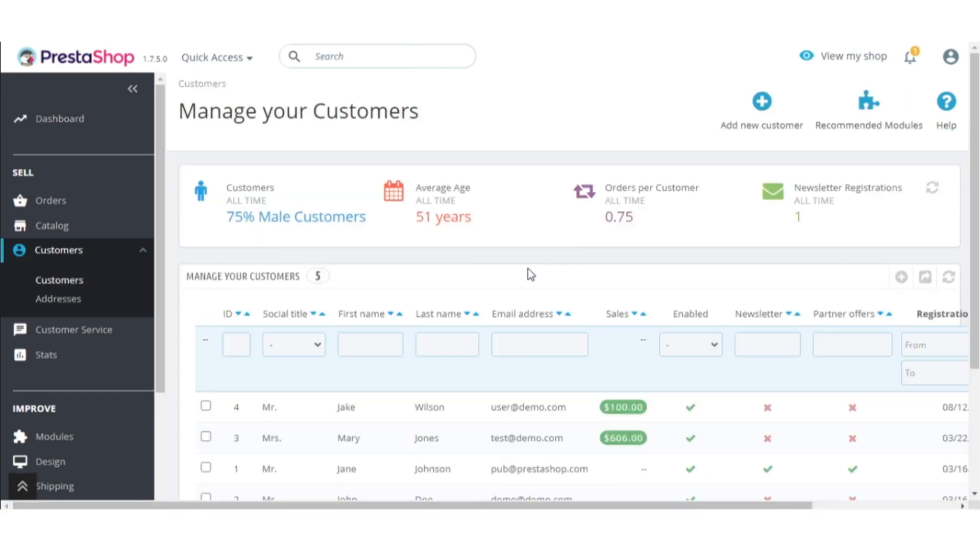
pyautogui.scroll(-2, 528, 286)
pyautogui.moveTo(538, 504); pyautogui.dragTo(715, 497)
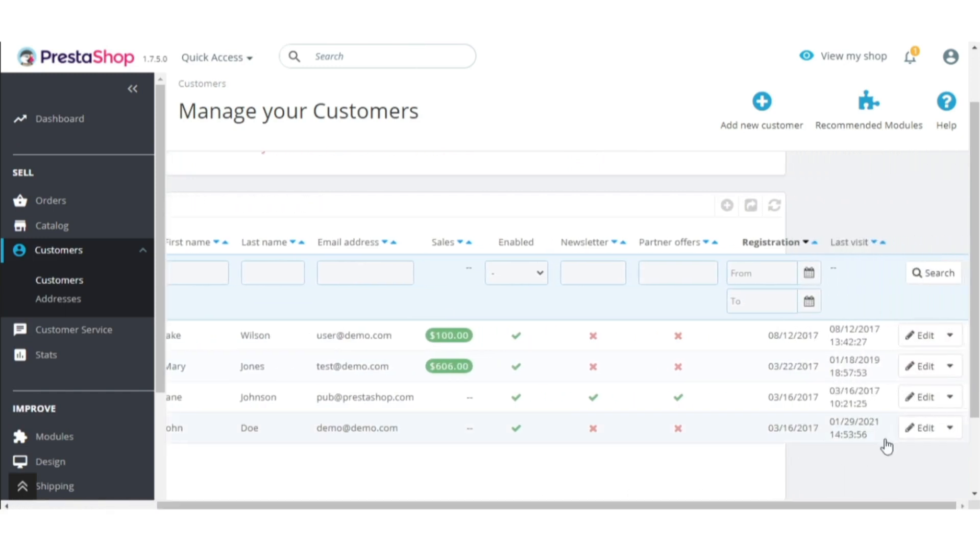
pyautogui.click(949, 430)
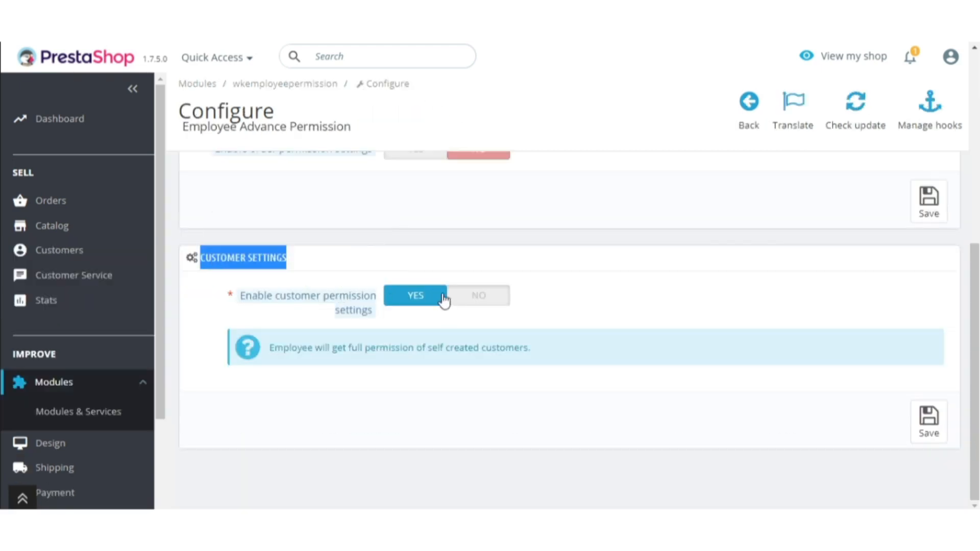
# Step: Disable the customer permission settings in the module configuration and check the Demo User profile's customers permission section
pyautogui.click(459, 302)
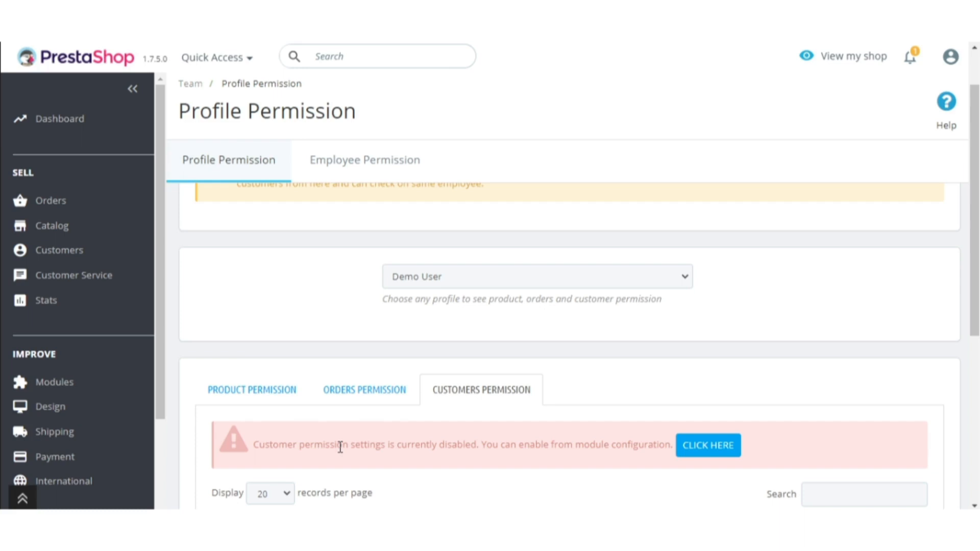
pyautogui.moveTo(254, 444); pyautogui.dragTo(673, 442)
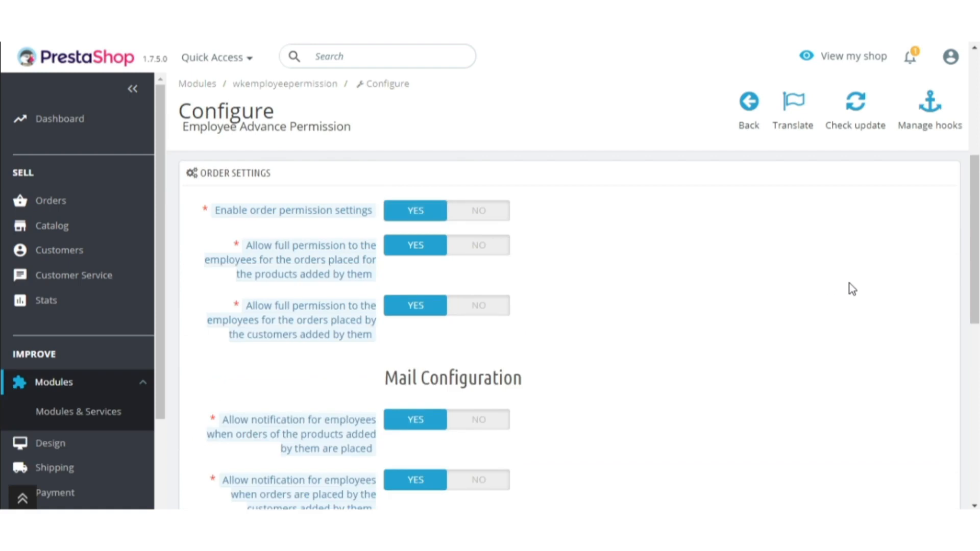
# Step: Save the order settings with order permission enabled and check that the customer permission settings are enabled
pyautogui.scroll(-5, 867, 331)
pyautogui.click(932, 404)
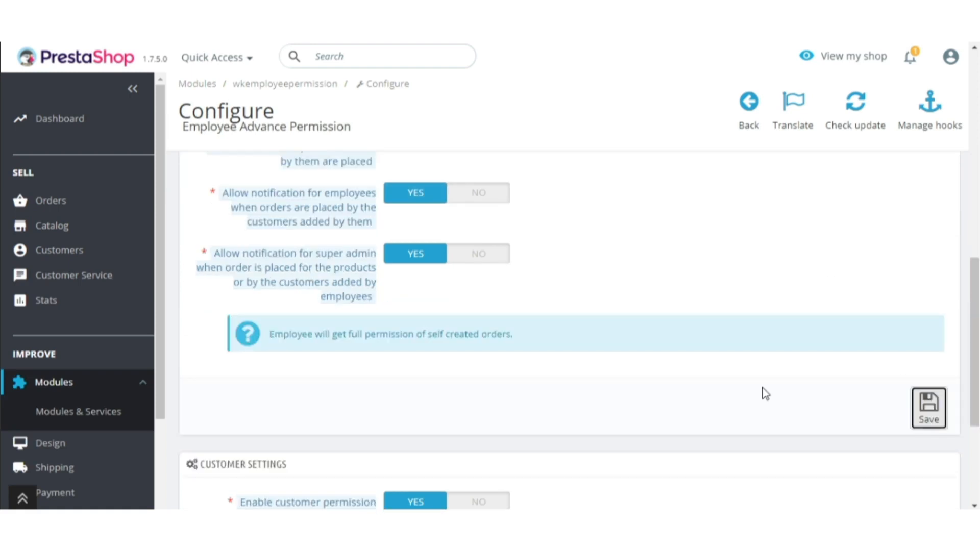
pyautogui.scroll(-15, 762, 393)
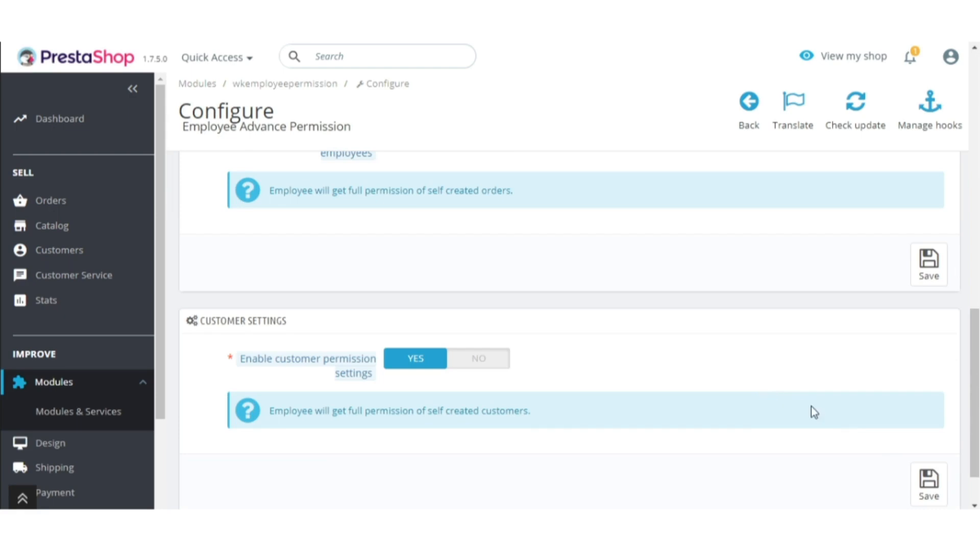
pyautogui.scroll(-2, 885, 444)
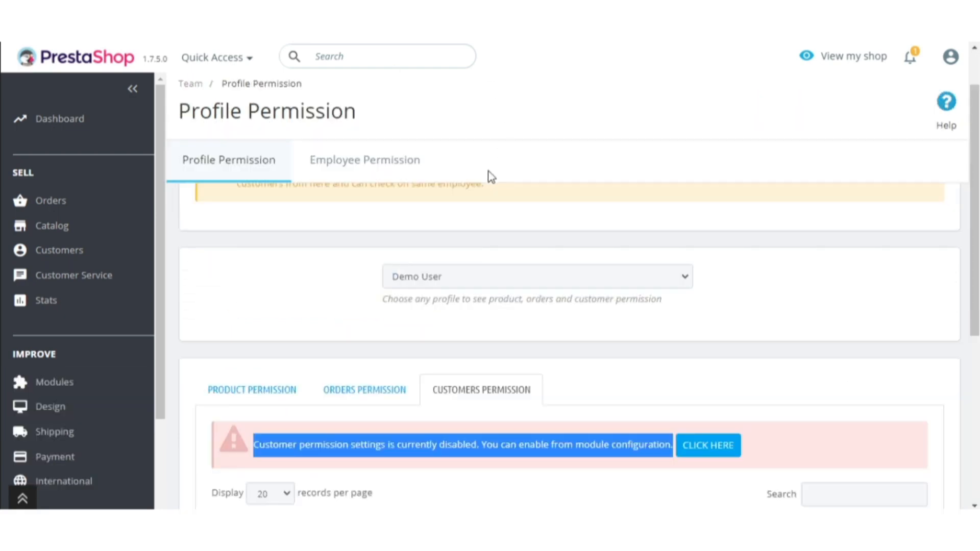
# Step: Choose the demo employee under Employee Permission and review the employee's product permission list
pyautogui.click(414, 174)
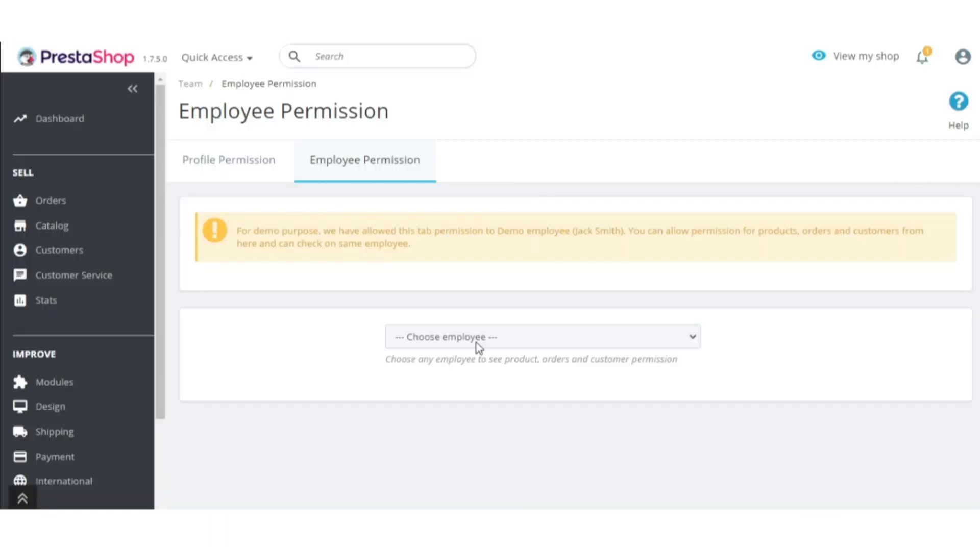
pyautogui.click(478, 347)
pyautogui.click(479, 372)
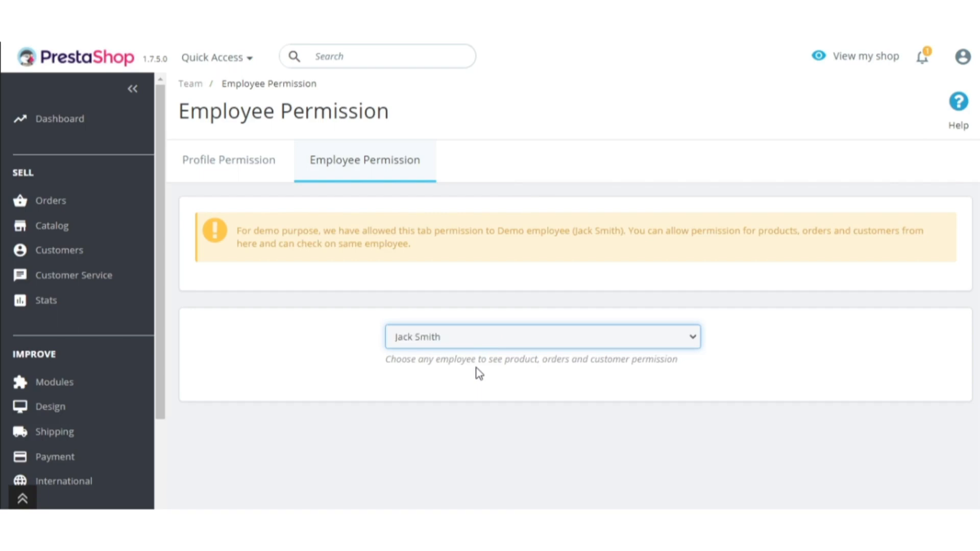
pyautogui.scroll(-3, 475, 369)
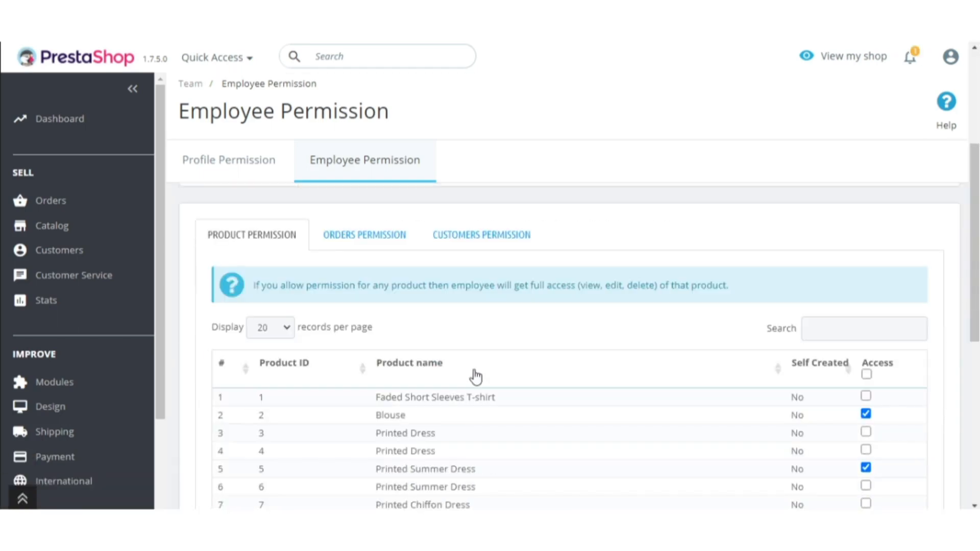
pyautogui.scroll(-3, 461, 381)
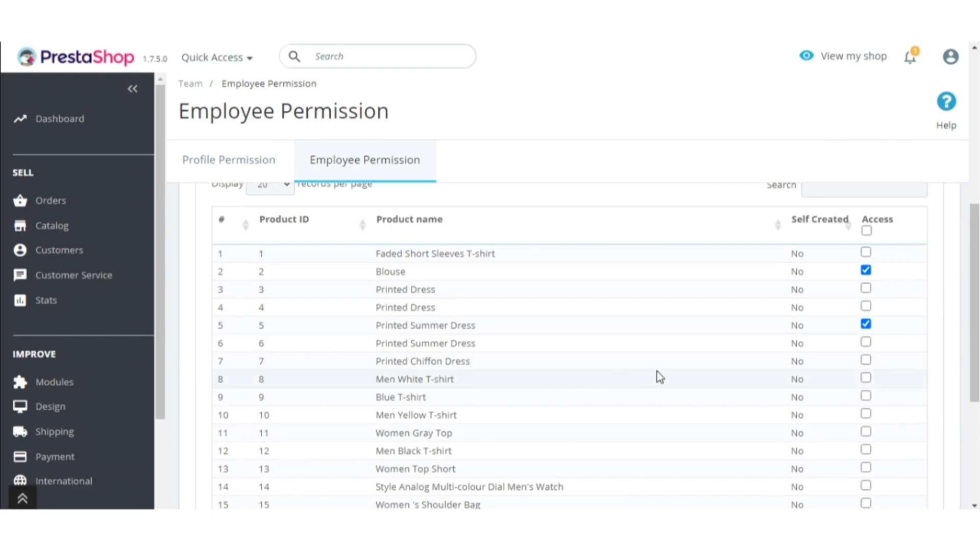
pyautogui.scroll(7, 788, 390)
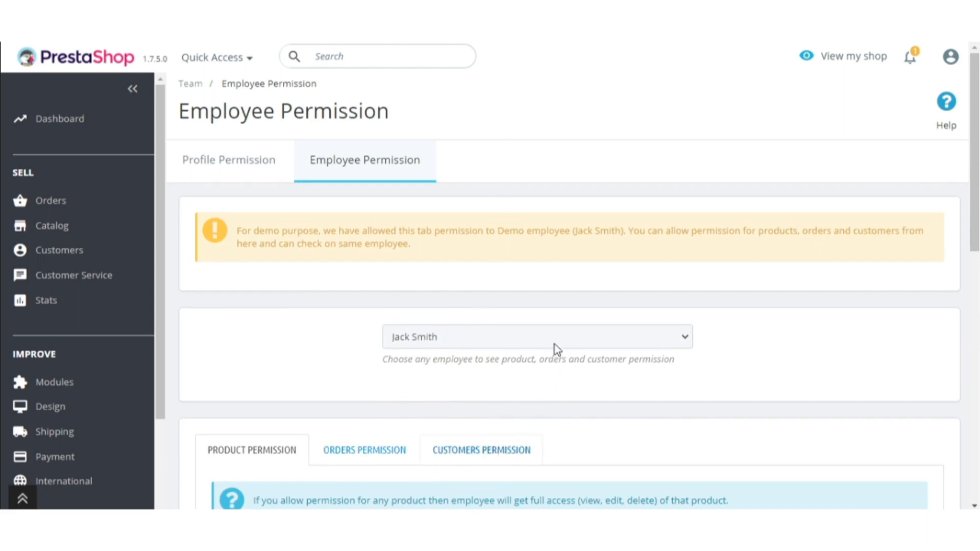
# Step: Open the demo employee's orders permission list and check the access granted to each order
pyautogui.click(459, 36)
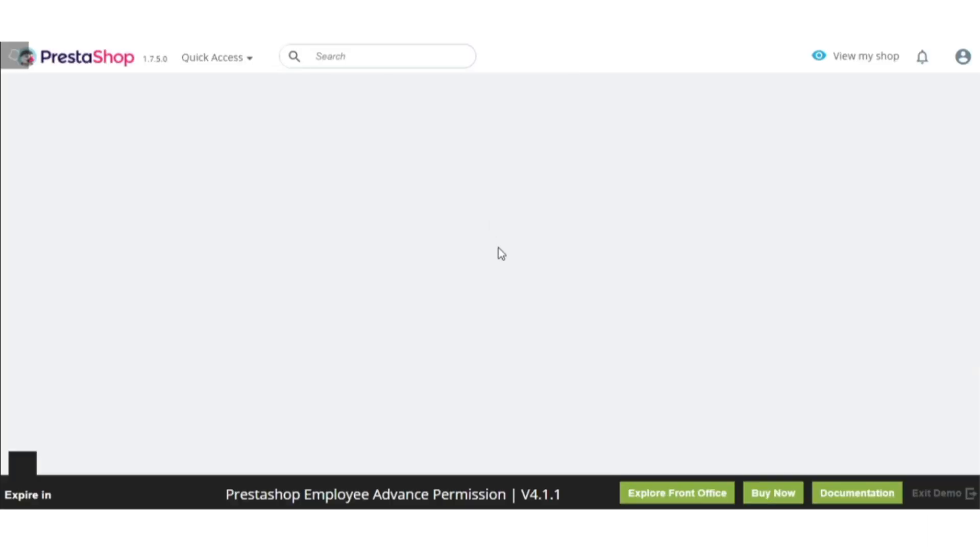
pyautogui.scroll(-6, 525, 335)
pyautogui.scroll(-1, 570, 372)
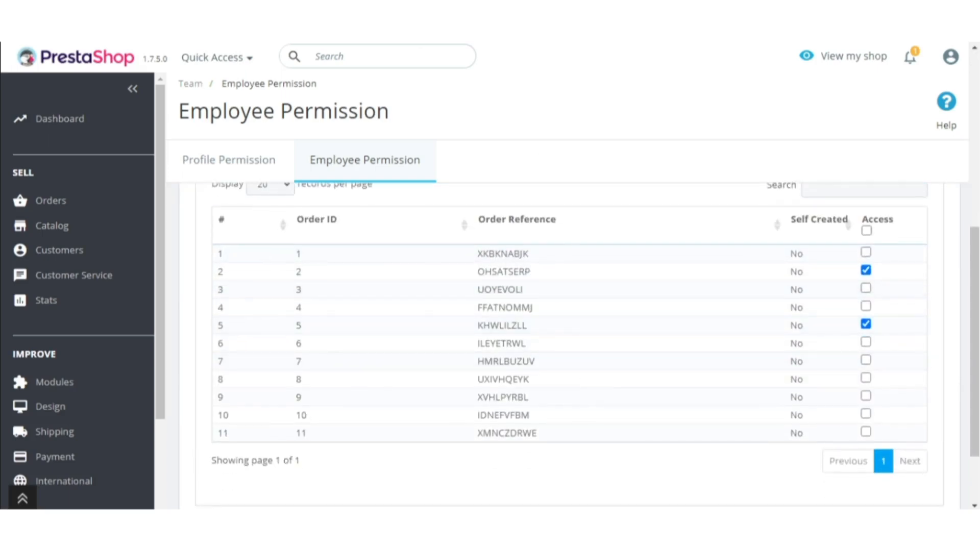